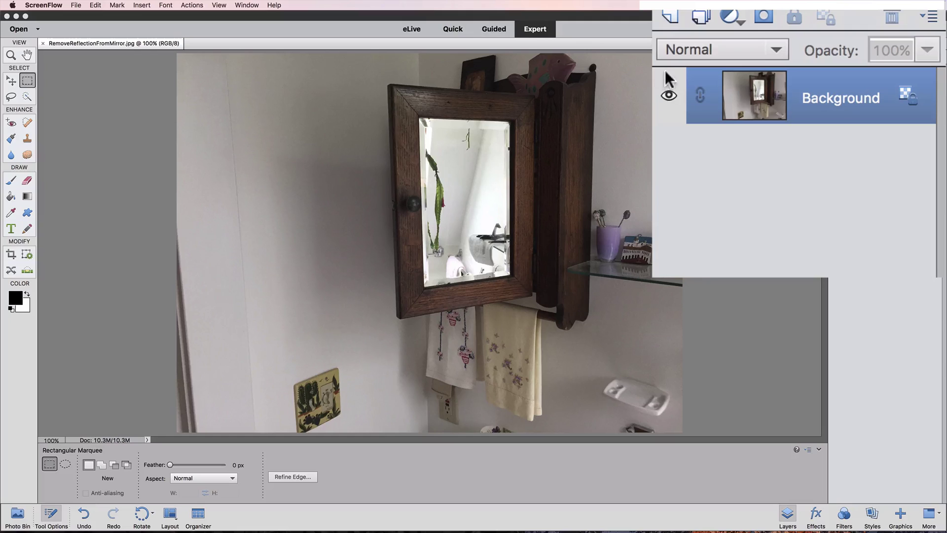
# - Create a new blank layer above the Background and activate the Polygonal Lasso tool
pyautogui.click(669, 17)
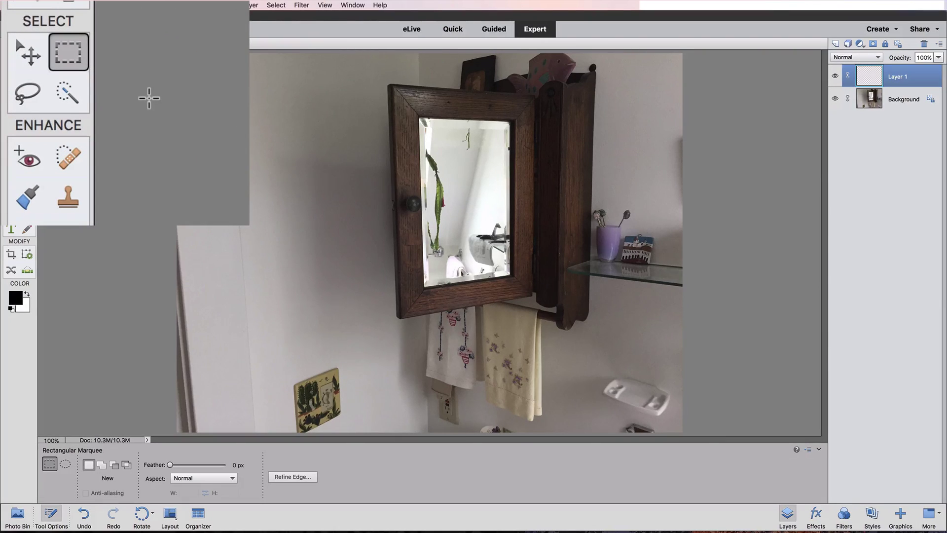
pyautogui.click(29, 90)
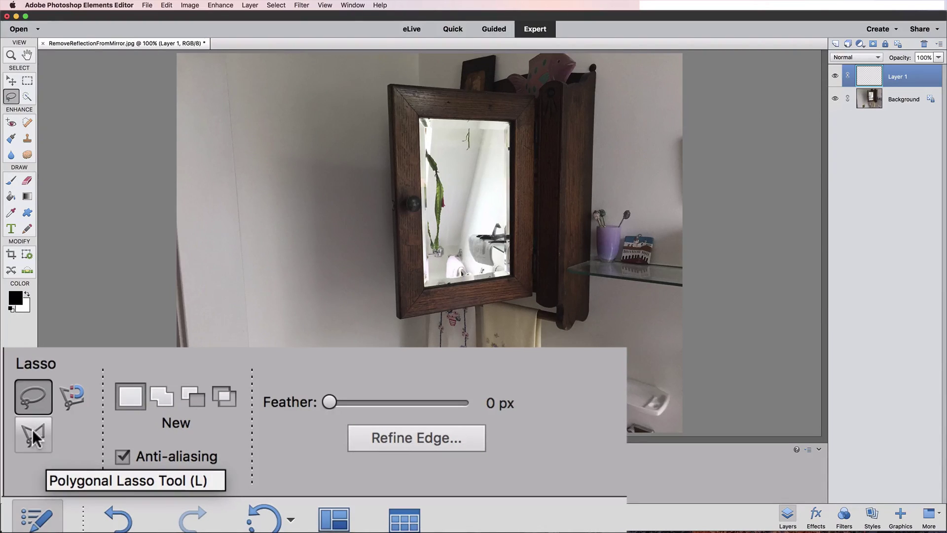
pyautogui.click(33, 435)
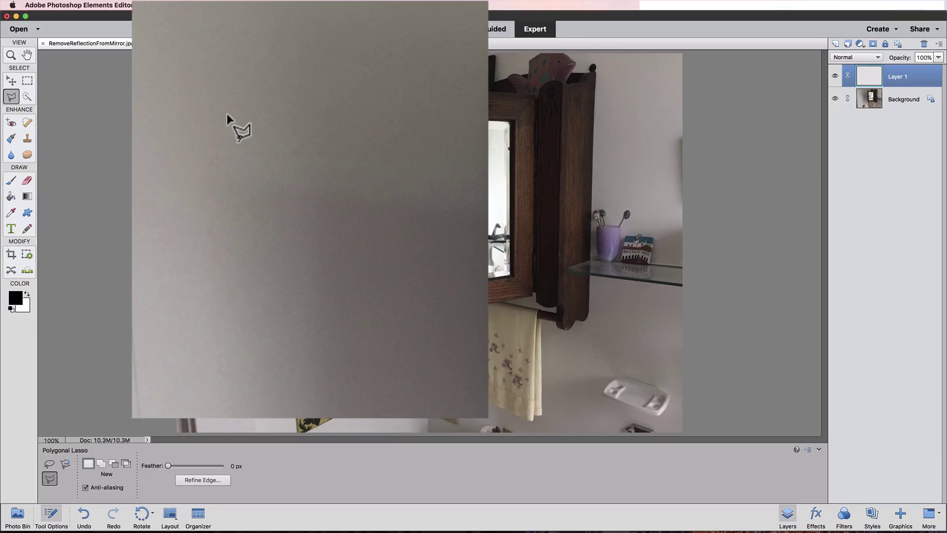
# - Outline a four-sided practice selection on the blank wall beside the cabinet and deselect it
pyautogui.click(237, 69)
pyautogui.click(172, 265)
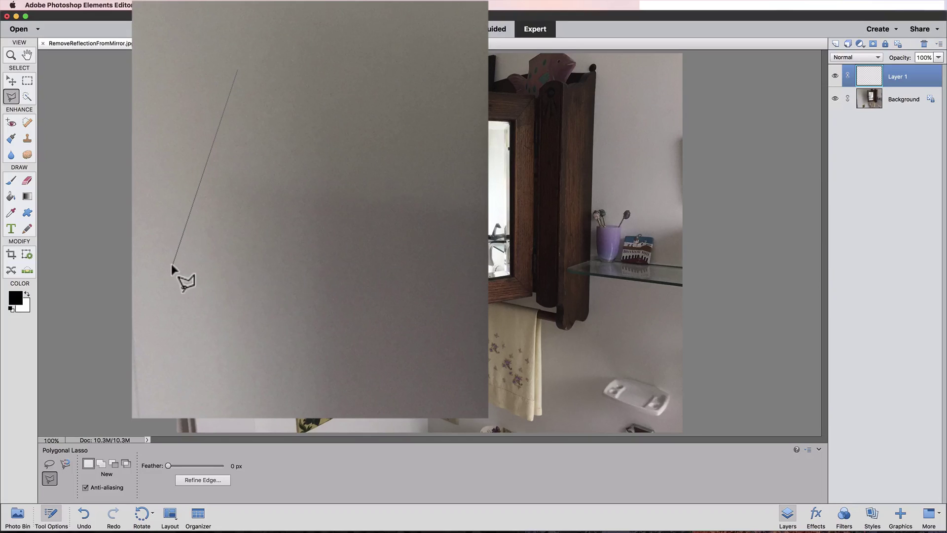
pyautogui.click(440, 364)
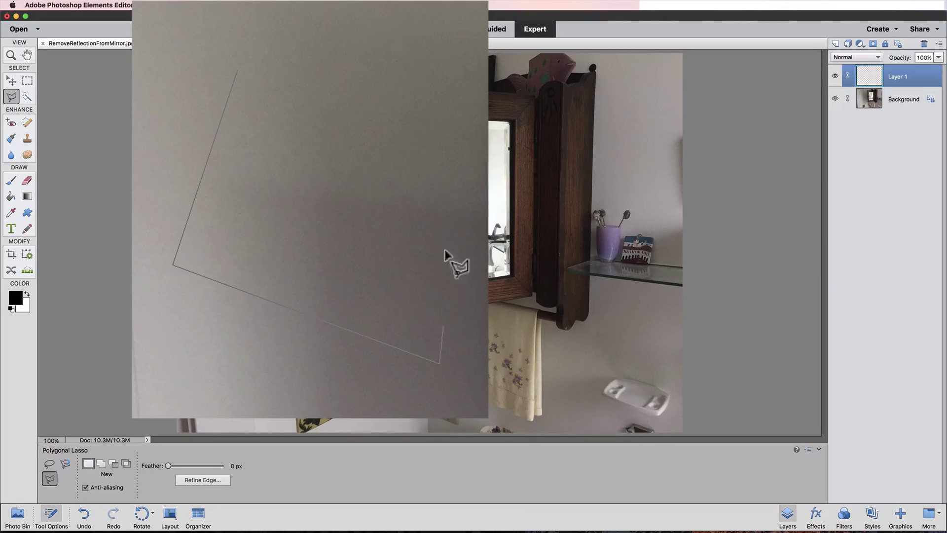
pyautogui.click(423, 85)
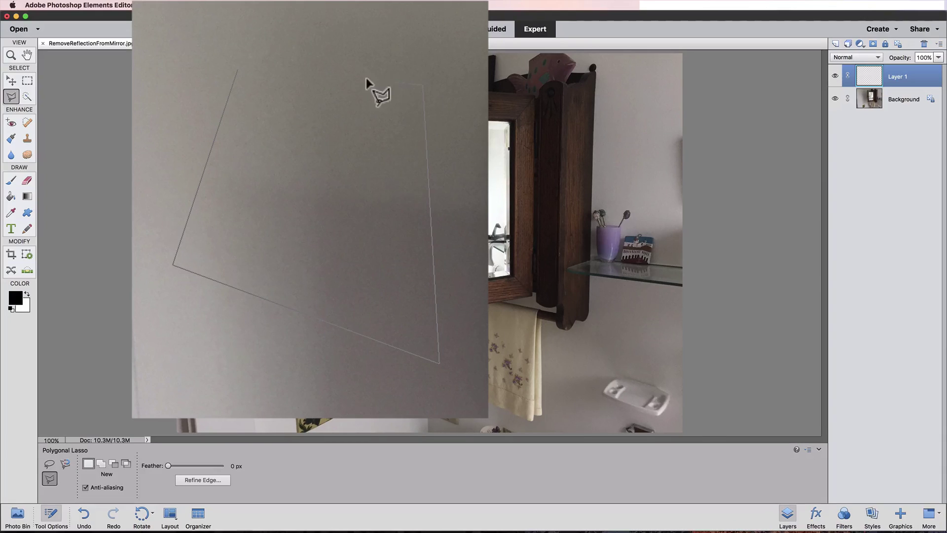
pyautogui.click(237, 70)
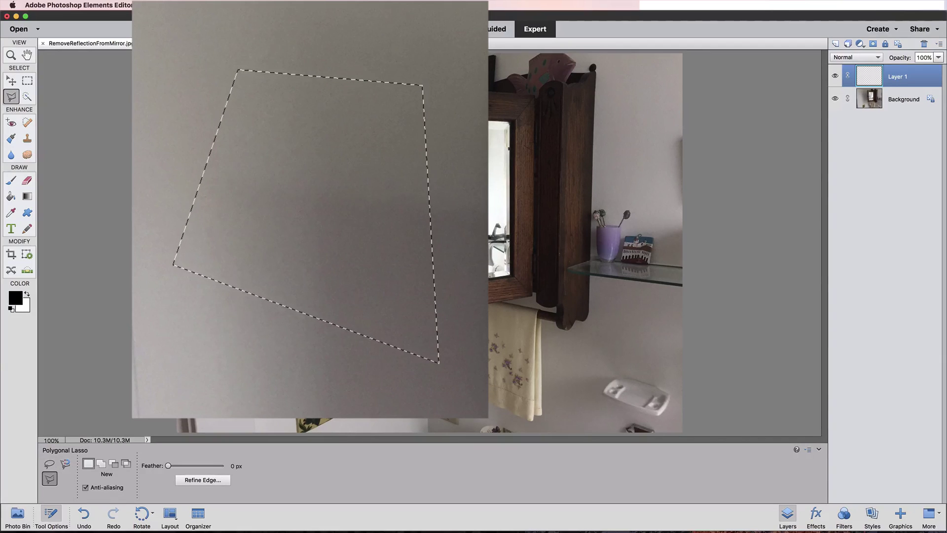
pyautogui.press('super')
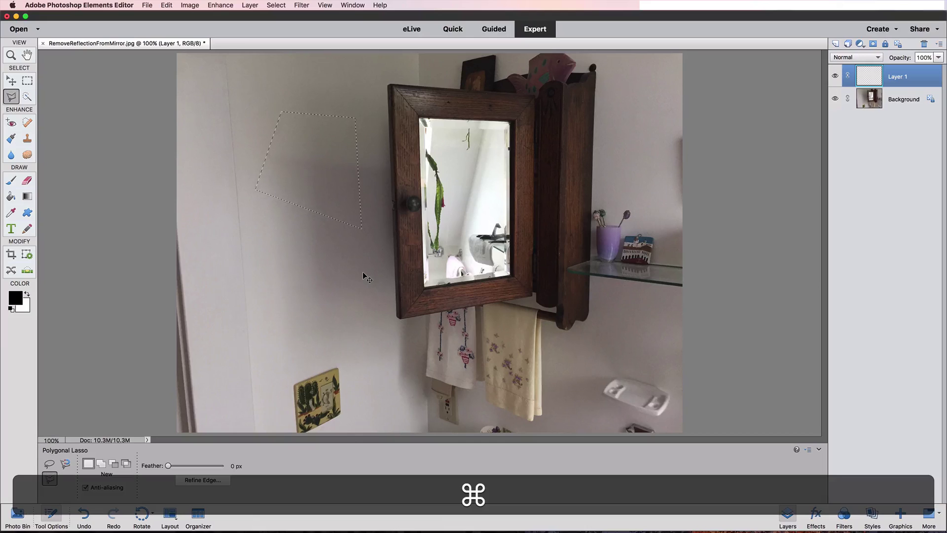
pyautogui.press('super+d')
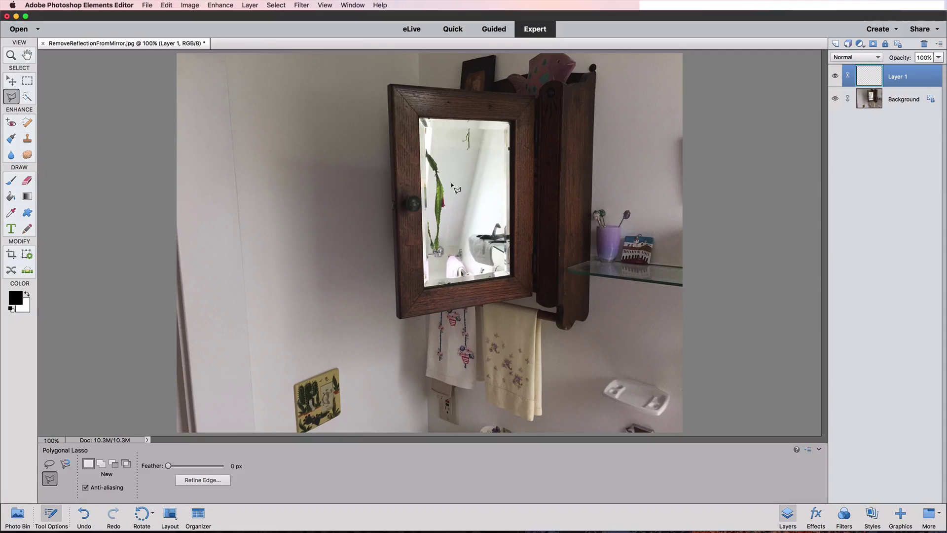
# - Select the mirror glass inside the wooden cabinet door with a four-cornered Polygonal Lasso outline along the frame's inner edges
pyautogui.press('super+equal')
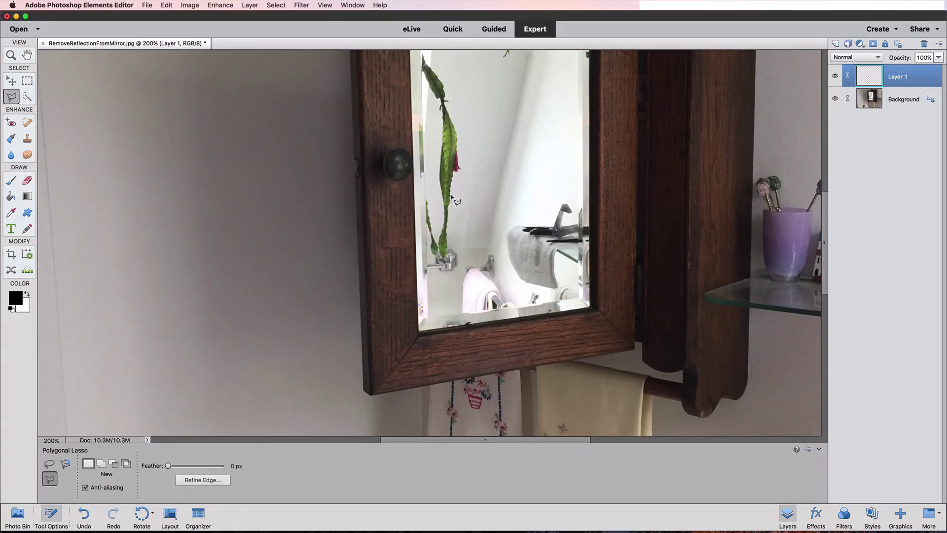
pyautogui.scroll(3, 695, 228)
pyautogui.scroll(-2, 695, 228)
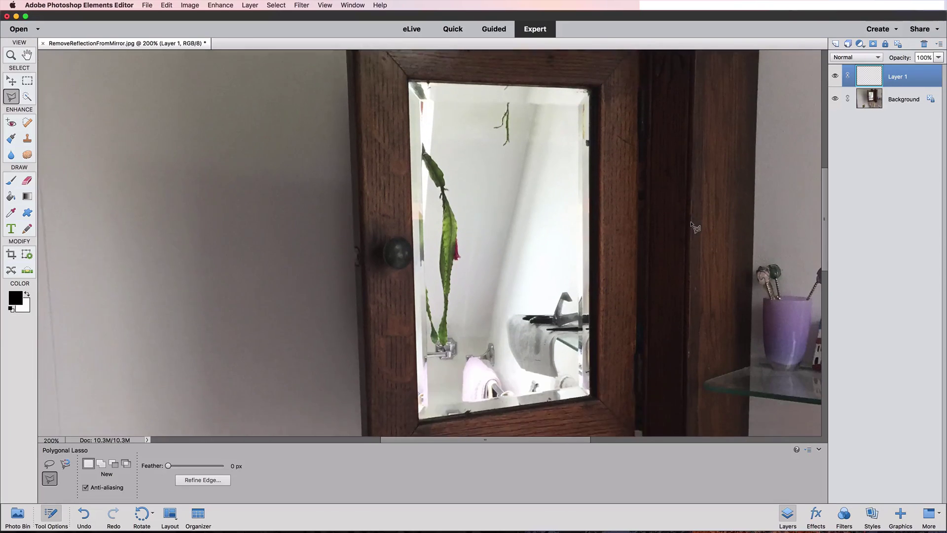
pyautogui.scroll(1, 696, 228)
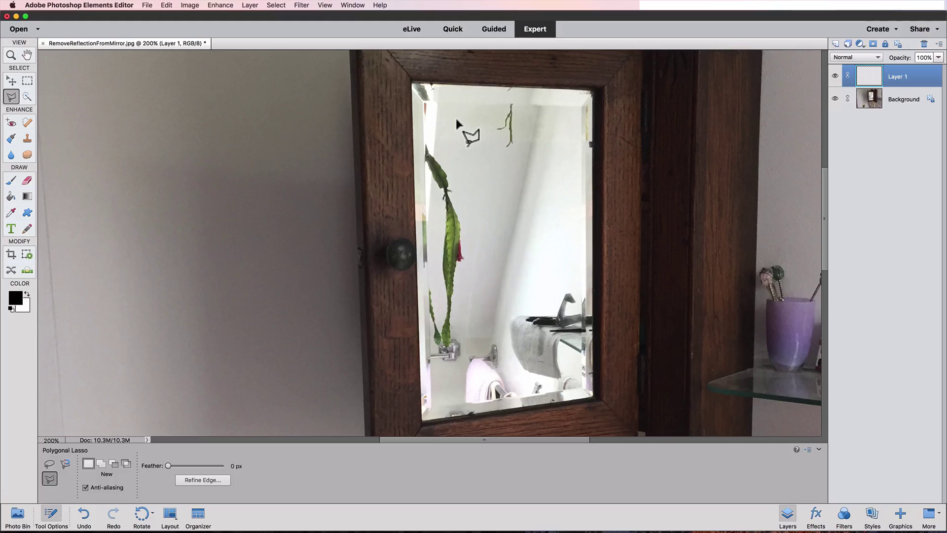
pyautogui.press('shift')
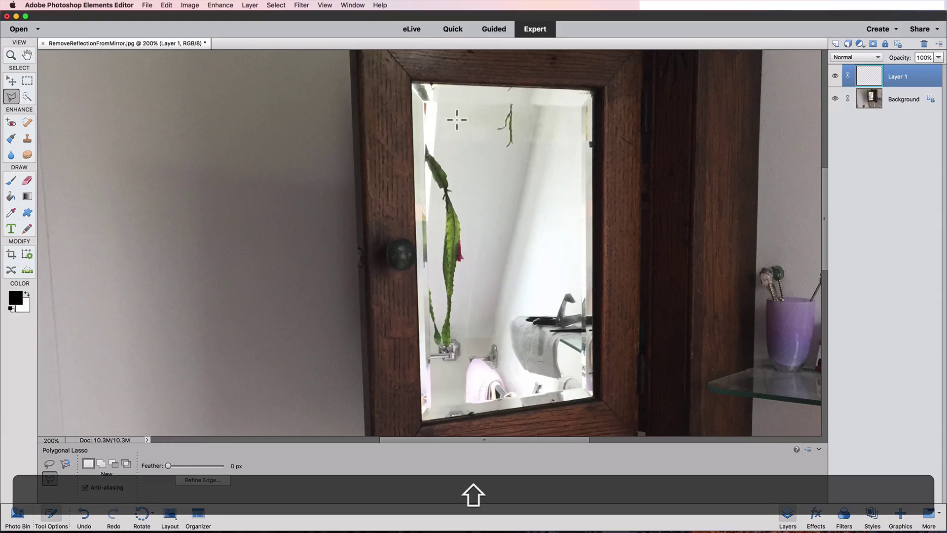
pyautogui.click(413, 85)
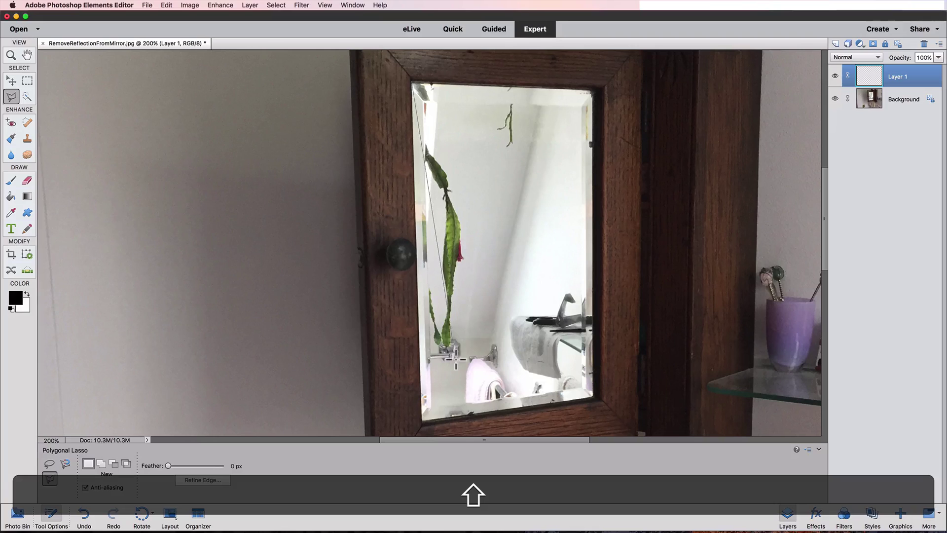
pyautogui.click(421, 423)
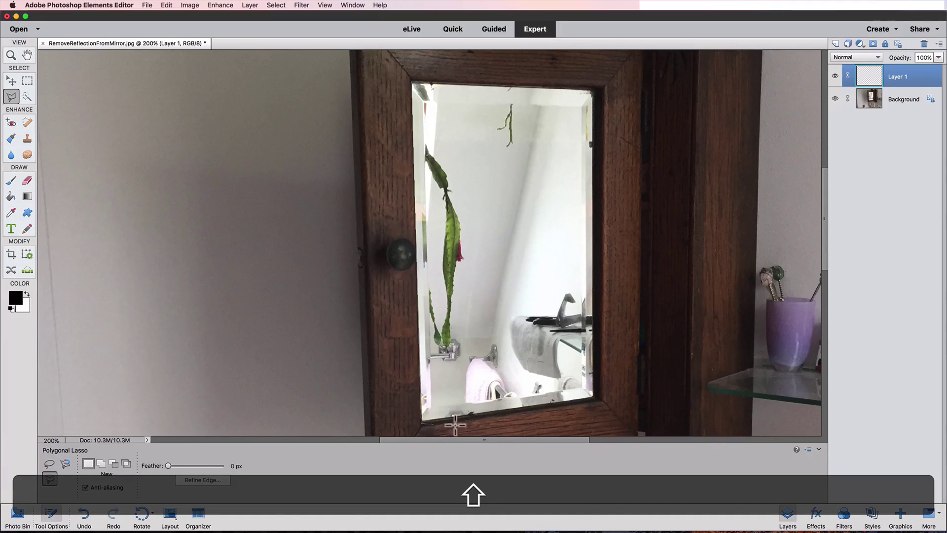
pyautogui.click(594, 398)
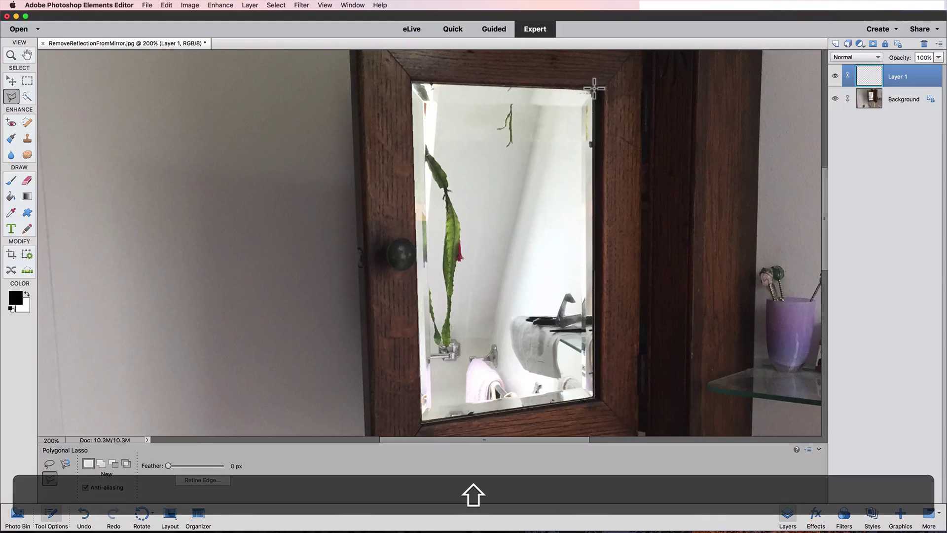
pyautogui.click(594, 88)
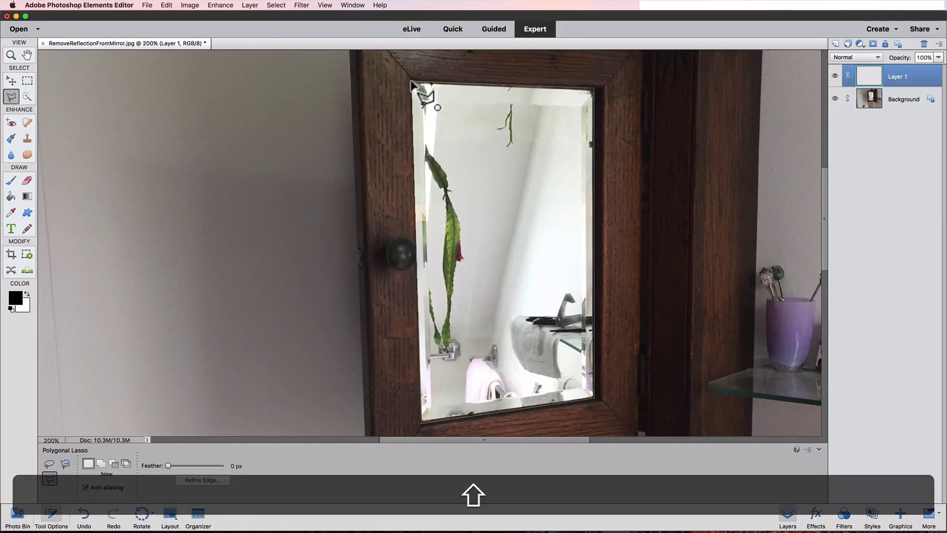
pyautogui.click(413, 83)
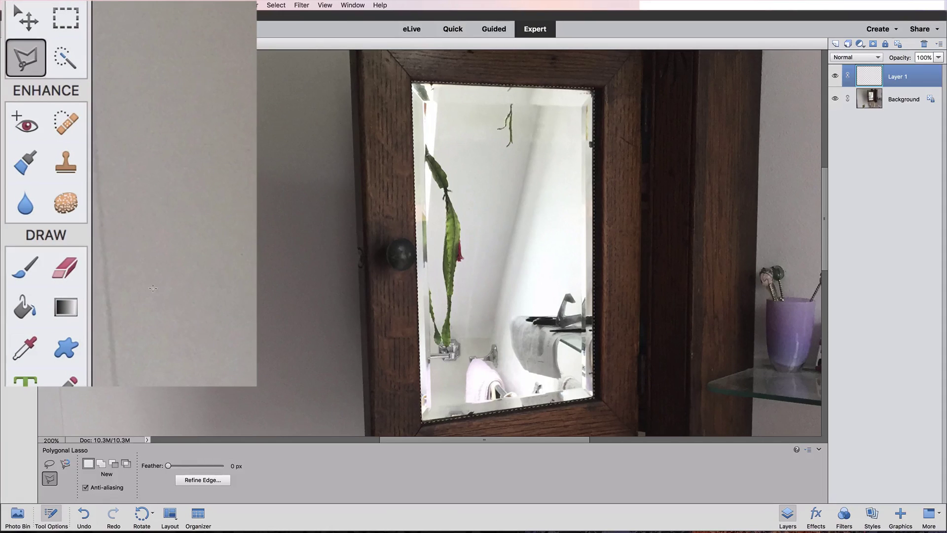
# - Activate the Gradient tool with the third preset of the Default gradients, the black-to-white one
pyautogui.click(69, 307)
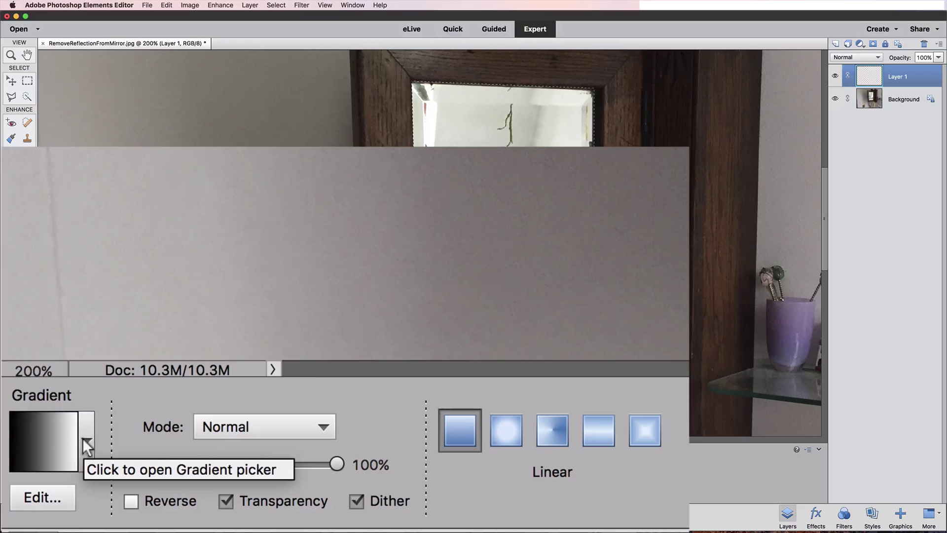
pyautogui.click(85, 441)
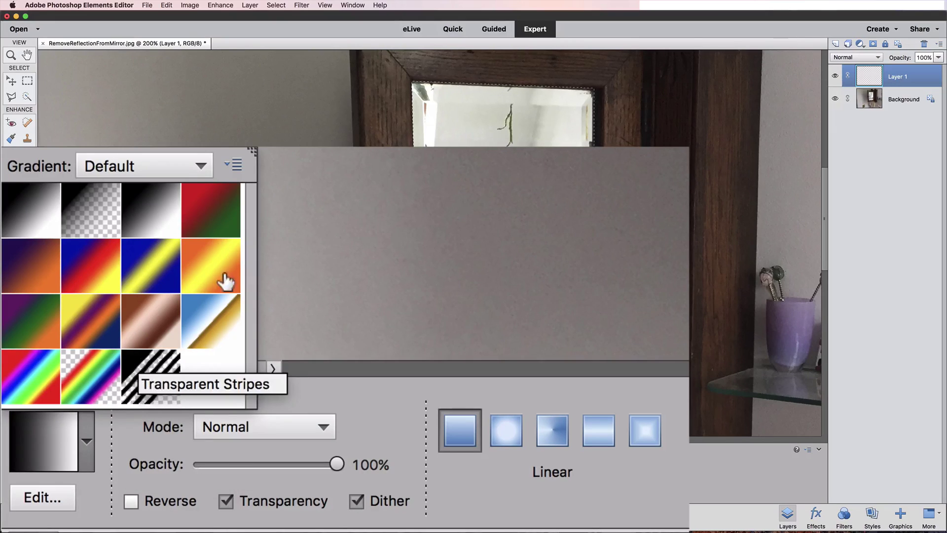
pyautogui.click(152, 209)
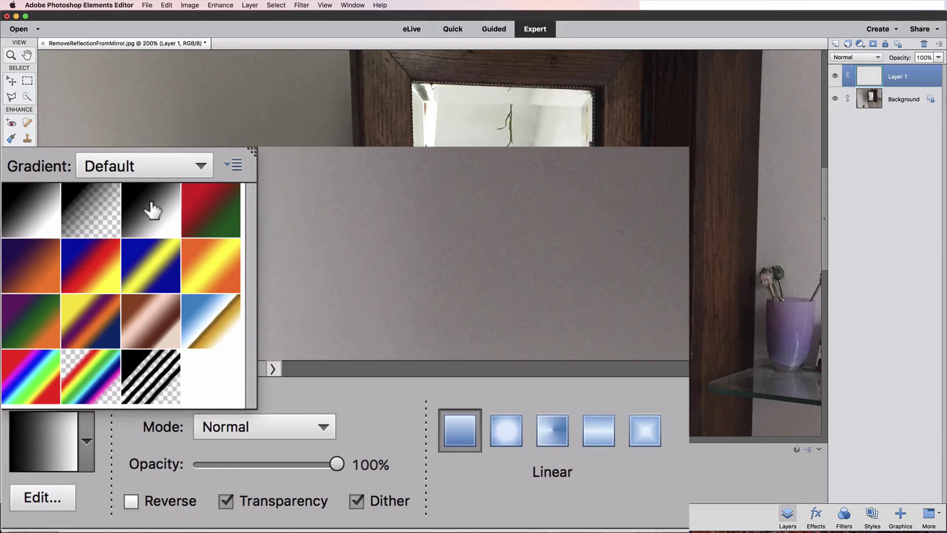
pyautogui.click(153, 210)
pyautogui.doubleClick(153, 210)
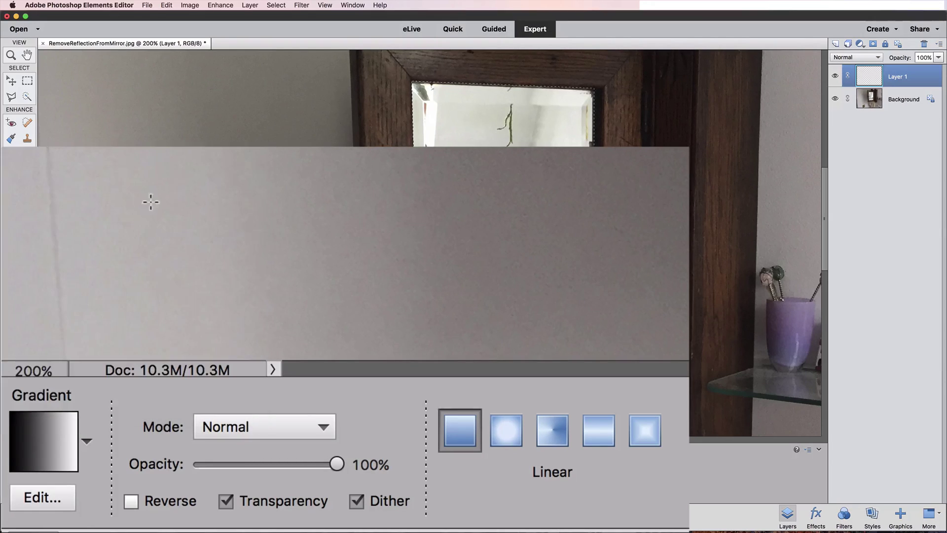
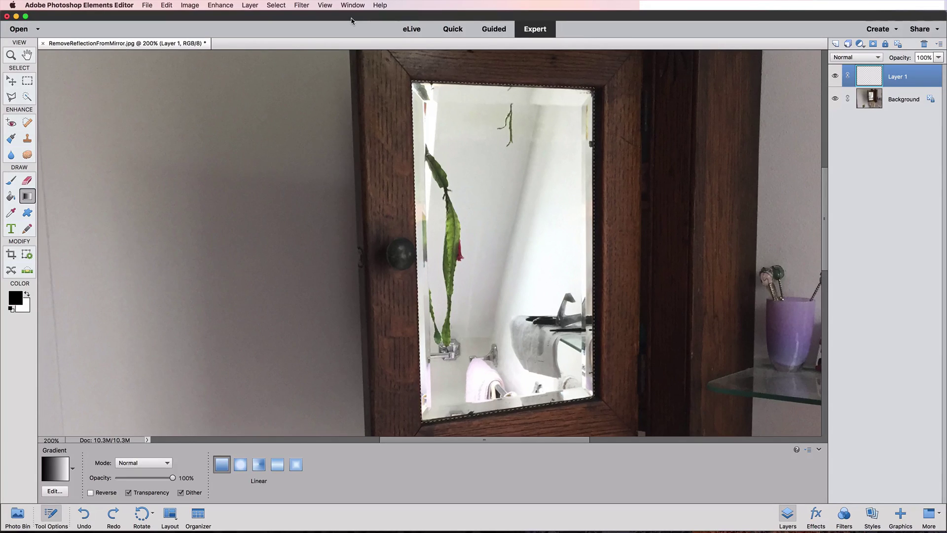
# - Show the rulers and place a horizontal guide across the upper part of the mirror at about 5.06 in
pyautogui.click(325, 5)
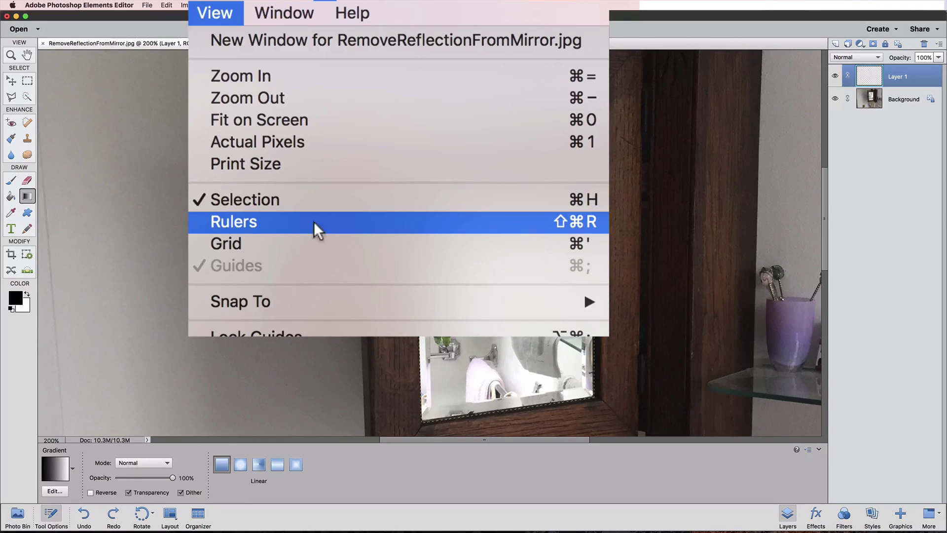
pyautogui.click(315, 223)
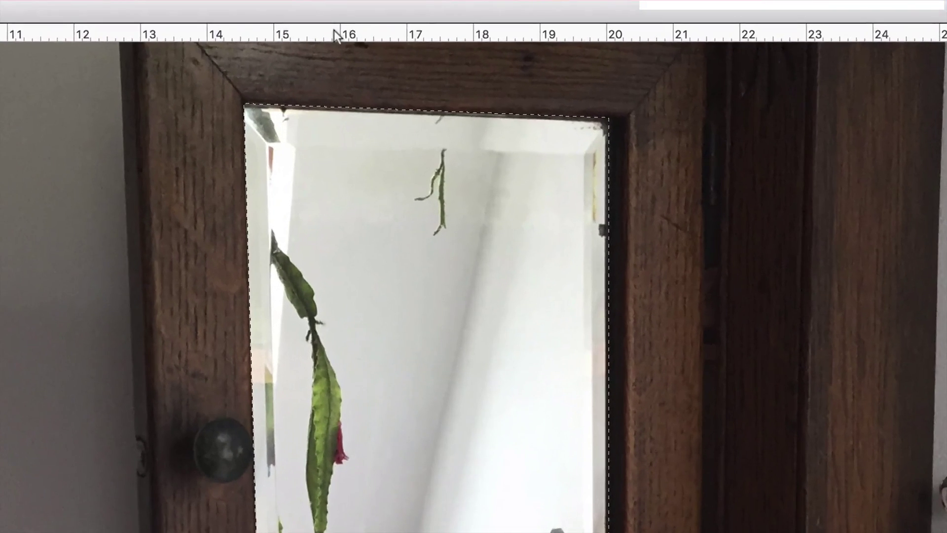
pyautogui.moveTo(468, 54); pyautogui.dragTo(467, 90)
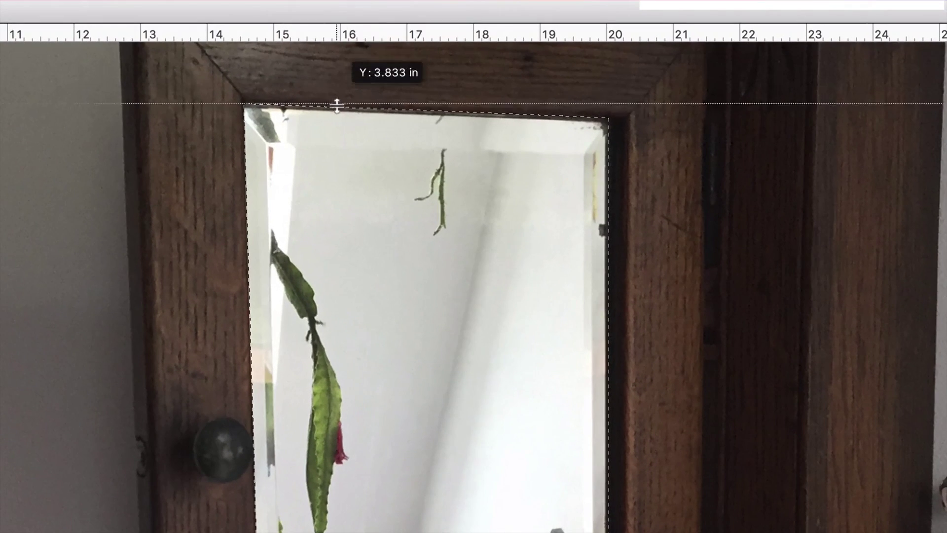
pyautogui.moveTo(337, 106); pyautogui.dragTo(337, 185)
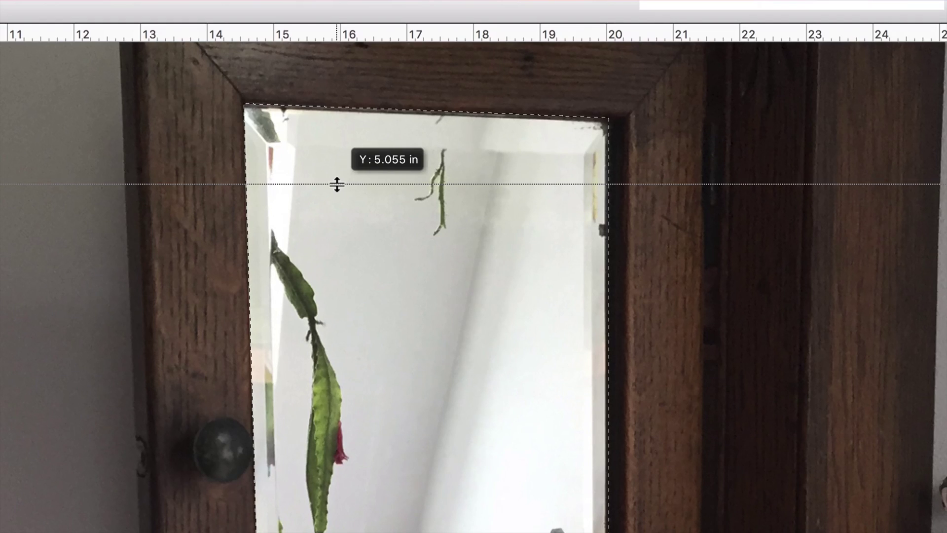
pyautogui.moveTo(337, 185); pyautogui.dragTo(337, 185)
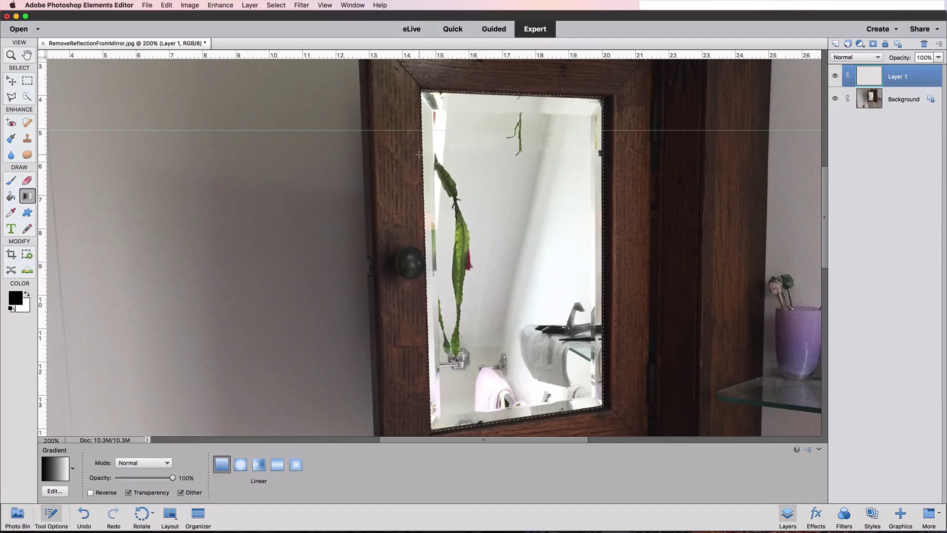
# - Use the Move tool to shift the horizontal guide slightly lower on the mirror and take it off the canvas
pyautogui.click(11, 80)
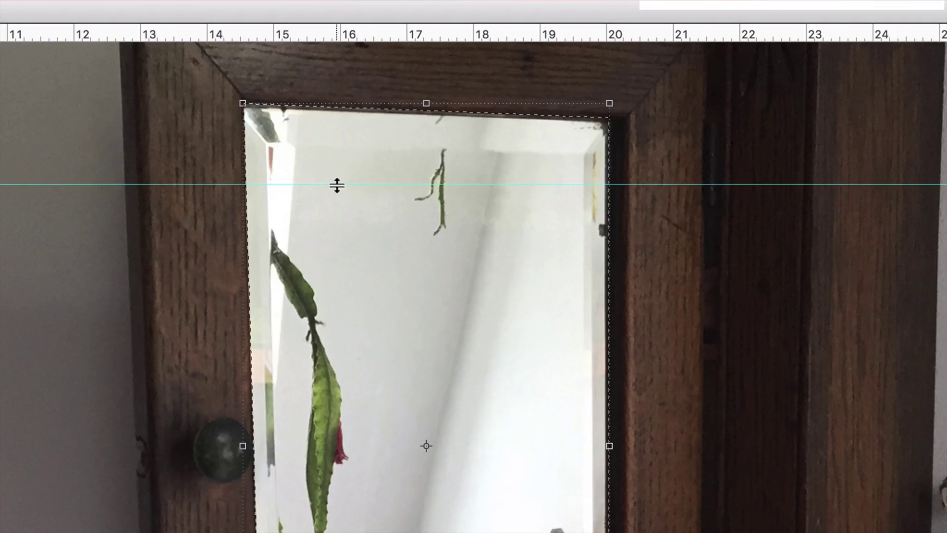
pyautogui.moveTo(337, 185); pyautogui.dragTo(338, 222)
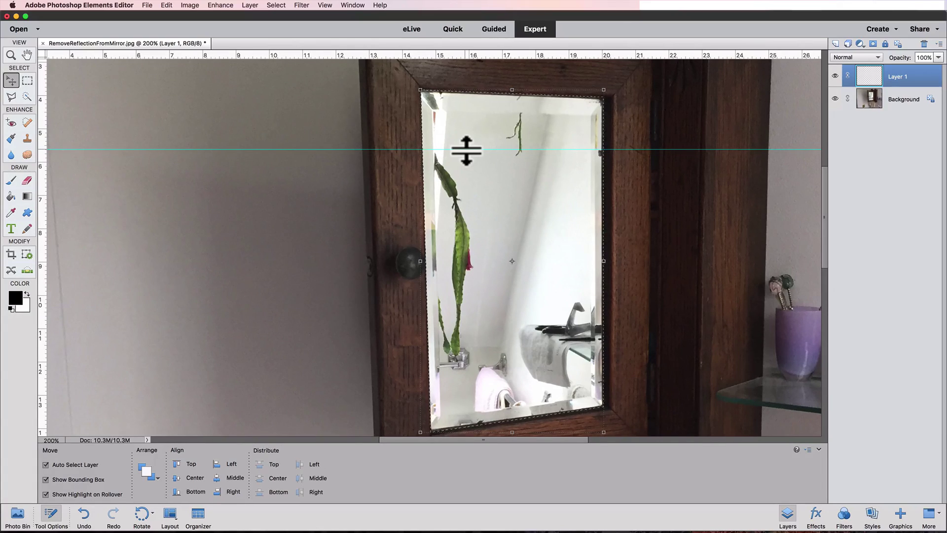
pyautogui.moveTo(467, 150); pyautogui.dragTo(473, 47)
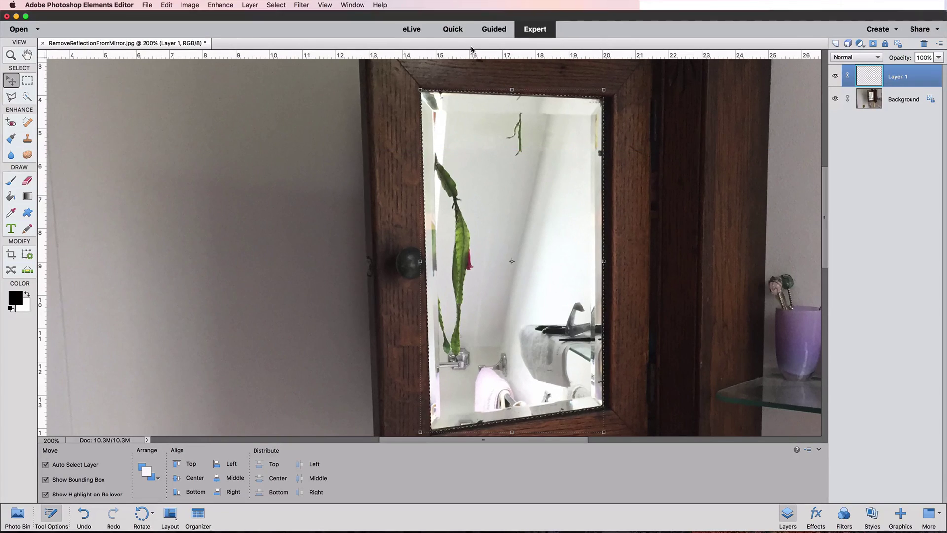
# - Place three horizontal guides across the mirror and clear all guides from the image
pyautogui.moveTo(471, 50); pyautogui.dragTo(472, 178)
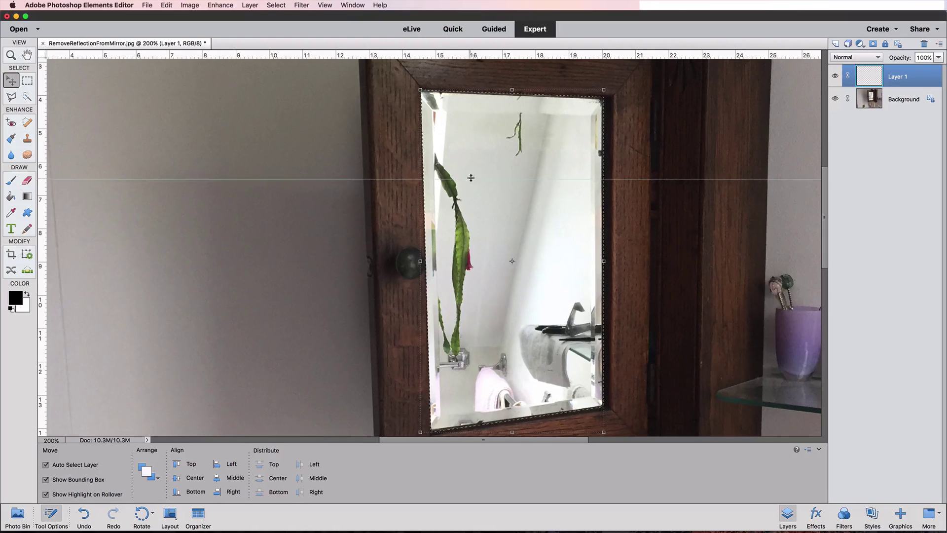
pyautogui.moveTo(481, 51); pyautogui.dragTo(496, 249)
pyautogui.moveTo(486, 57); pyautogui.dragTo(501, 215)
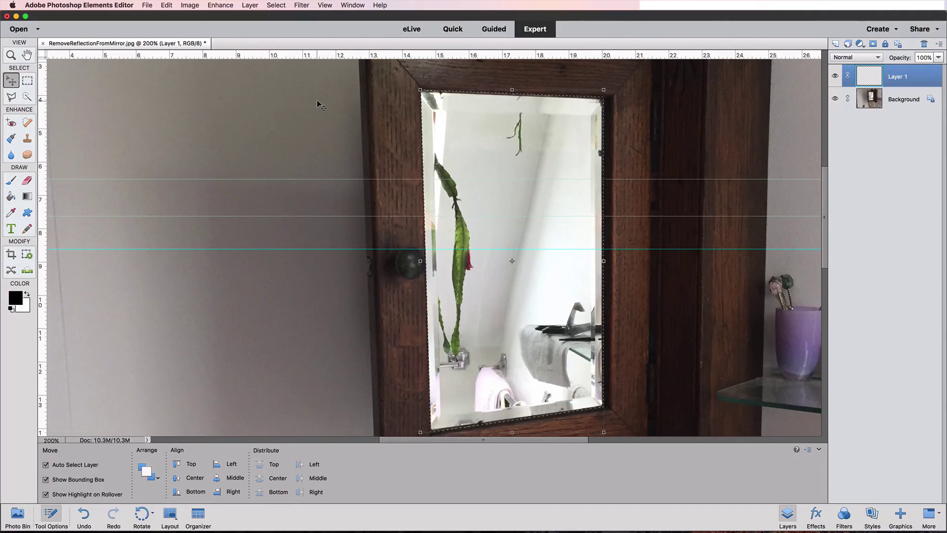
pyautogui.click(325, 5)
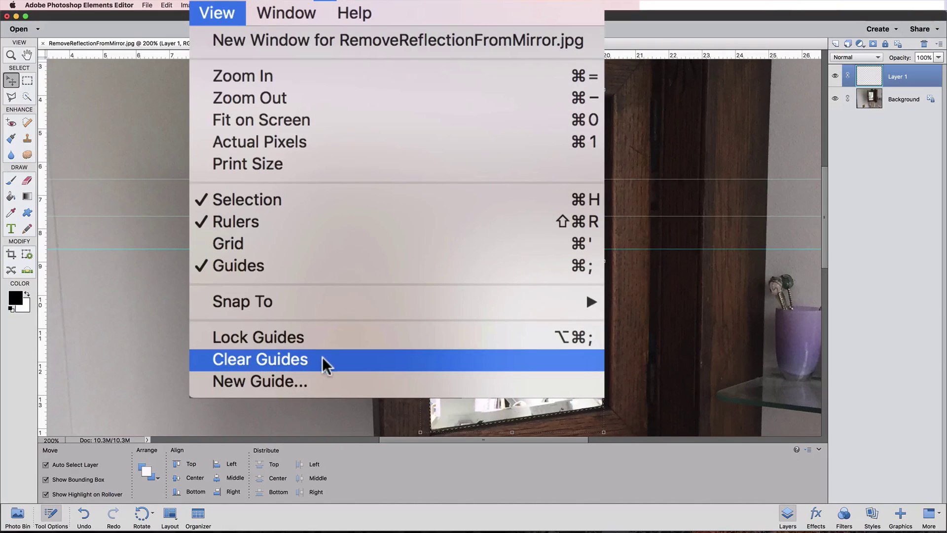
pyautogui.click(381, 144)
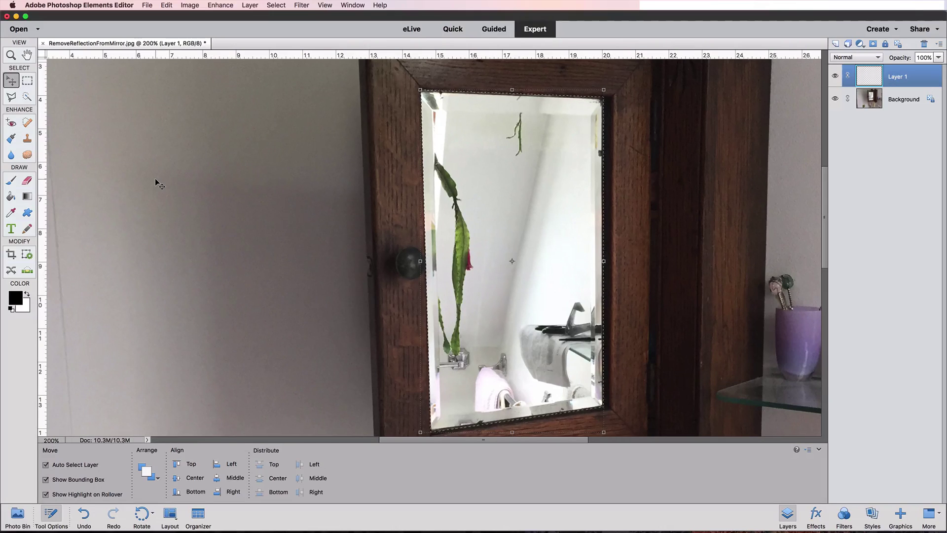
# - Deselect the mirror and place two horizontal guides across it plus two vertical guides, one through the knob and one near the glass's right edge
pyautogui.press('super')
pyautogui.press('super+d')
pyautogui.moveTo(327, 51); pyautogui.dragTo(334, 195)
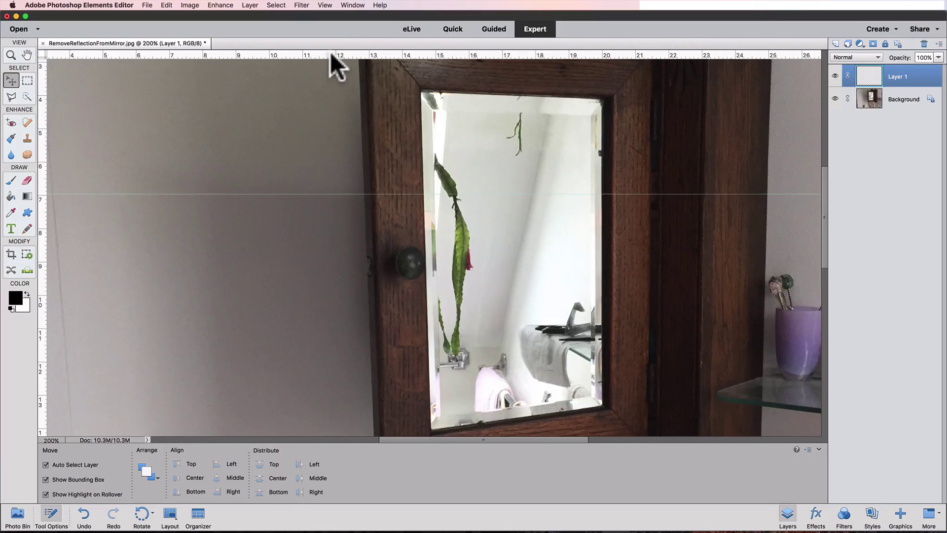
pyautogui.moveTo(330, 52); pyautogui.dragTo(357, 317)
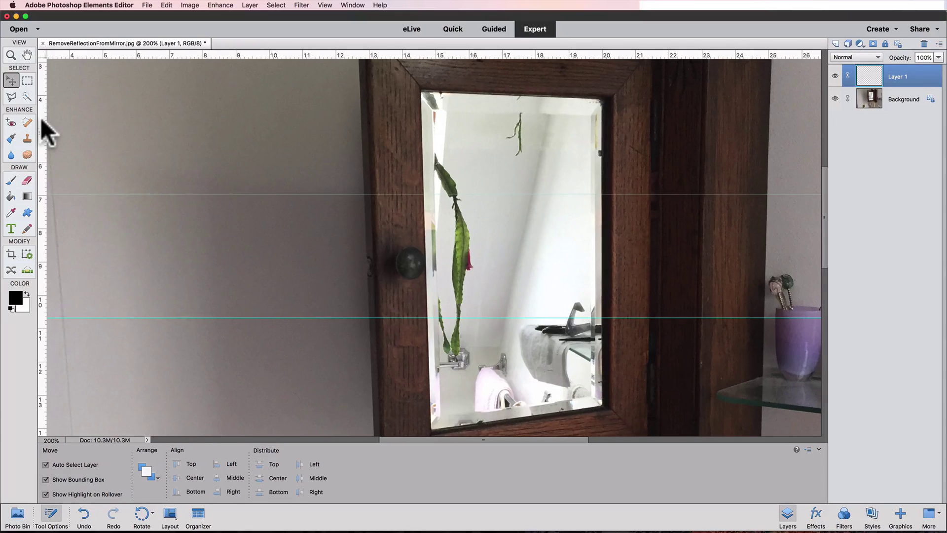
pyautogui.moveTo(41, 119); pyautogui.dragTo(590, 133)
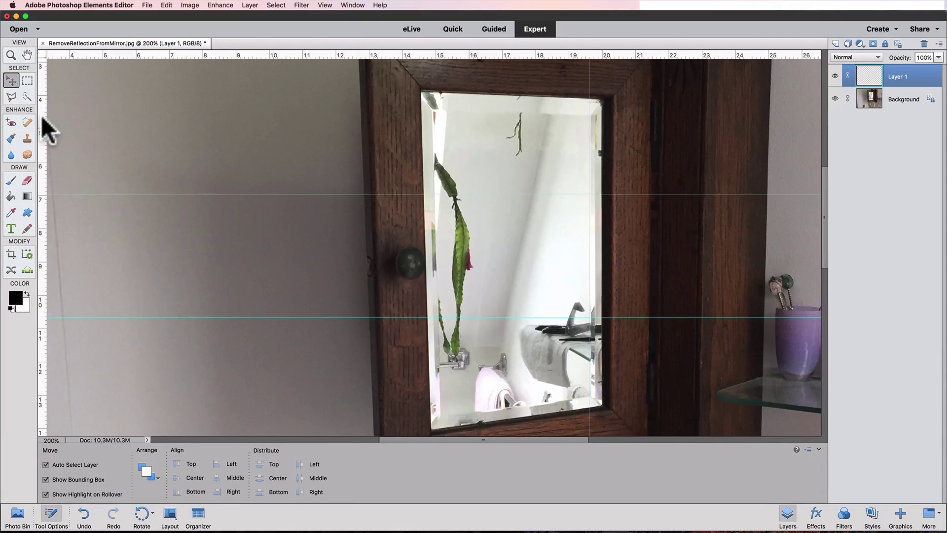
pyautogui.moveTo(43, 119); pyautogui.dragTo(409, 144)
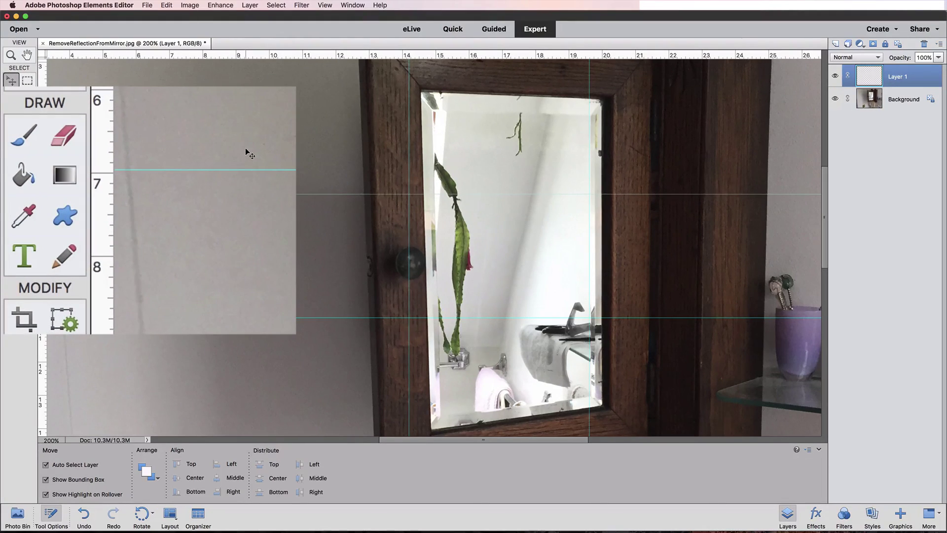
# - Try the linear black-to-white gradient straight across from the left vertical guide to the right one on Layer 1, and undo it
pyautogui.click(71, 172)
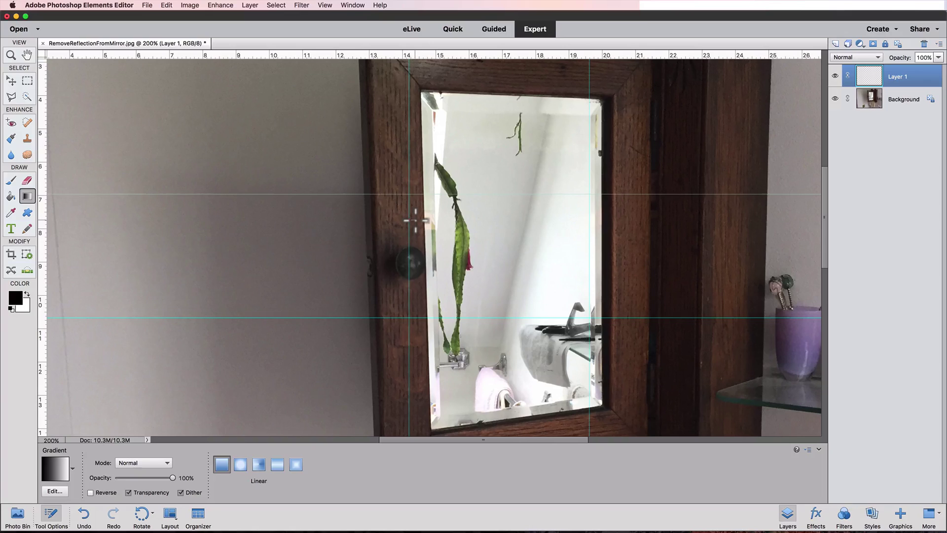
pyautogui.moveTo(416, 220); pyautogui.dragTo(590, 228)
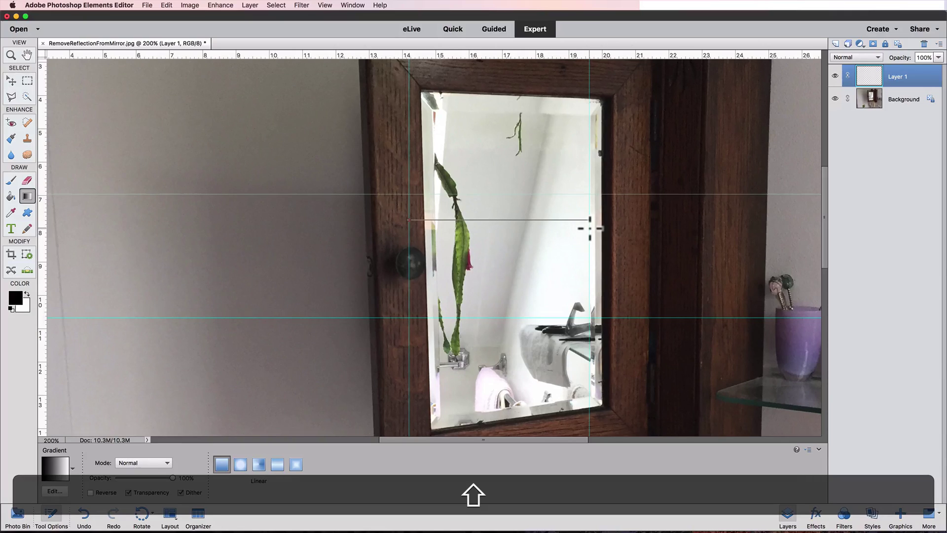
pyautogui.moveTo(590, 228); pyautogui.dragTo(590, 227)
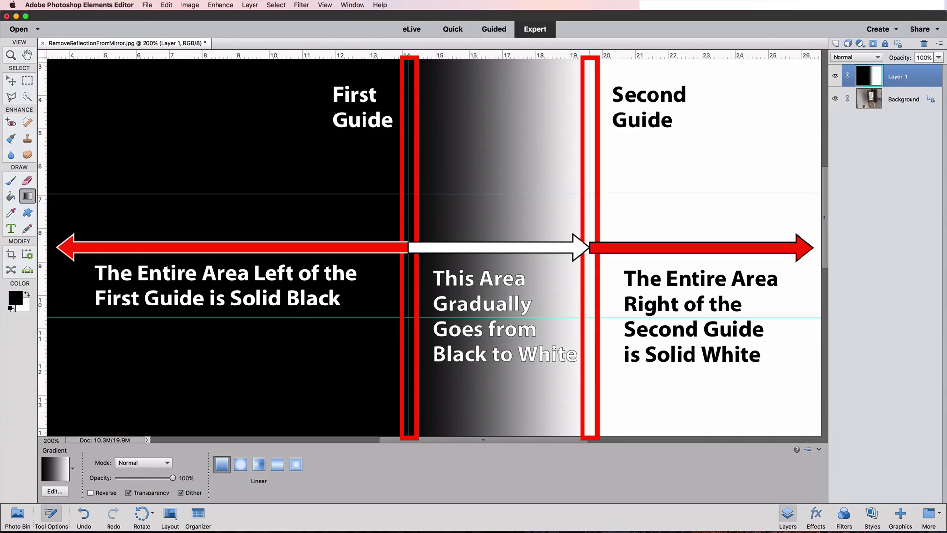
pyautogui.press('super')
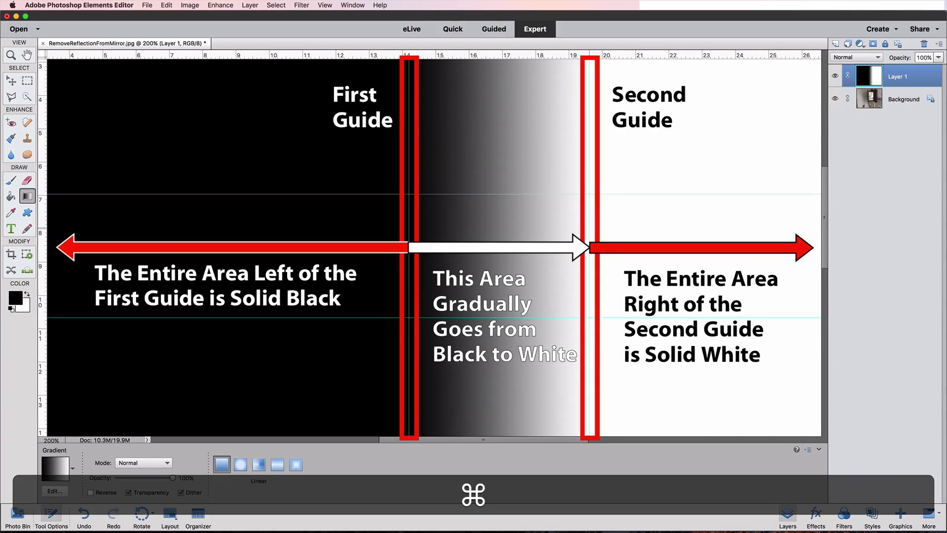
pyautogui.press('super+z')
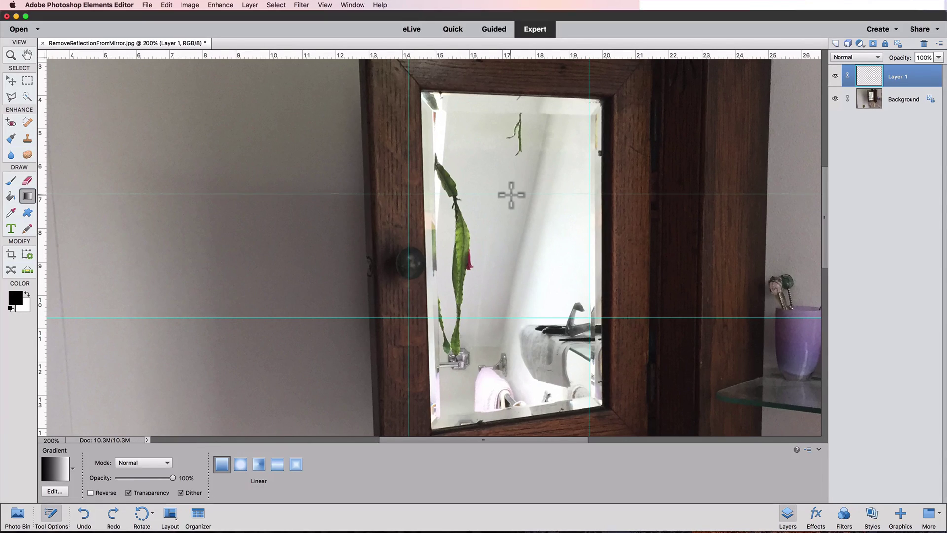
# - Try a downward black-to-white gradient from the upper to the lower horizontal guide, examine its transition across the canvas, and undo it
pyautogui.moveTo(511, 194); pyautogui.dragTo(507, 319)
pyautogui.scroll(-2, 507, 318)
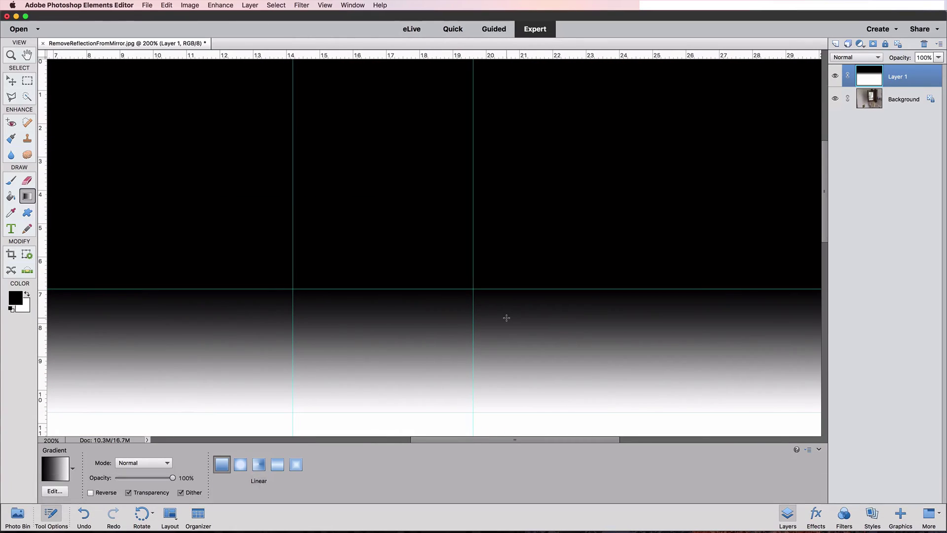
pyautogui.scroll(-5, 506, 318)
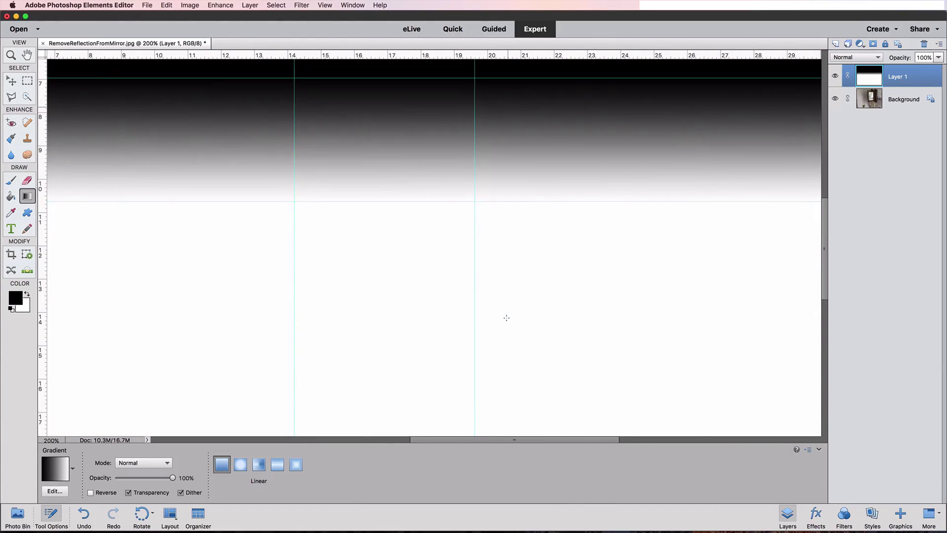
pyautogui.hscroll(1, 507, 318)
pyautogui.scroll(3, 507, 318)
pyautogui.hscroll(-4, 506, 317)
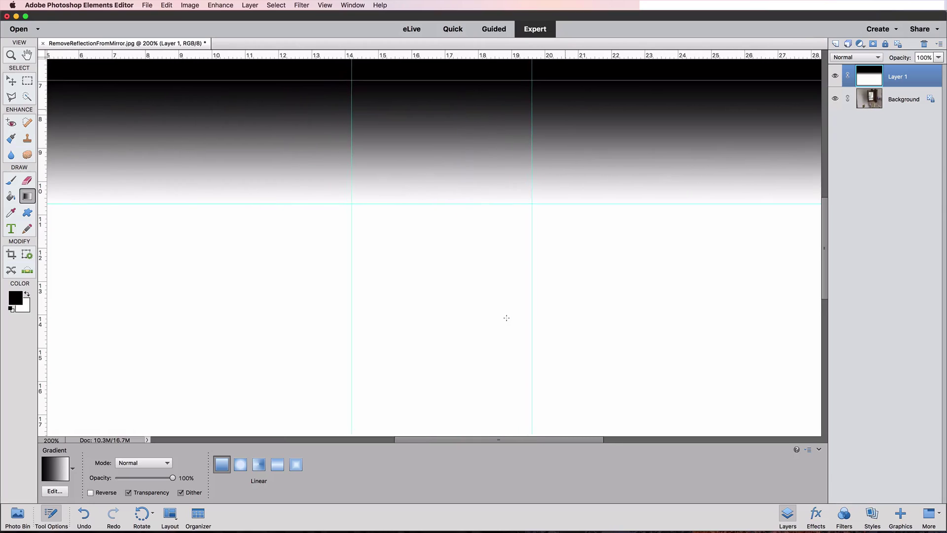
pyautogui.scroll(4, 507, 317)
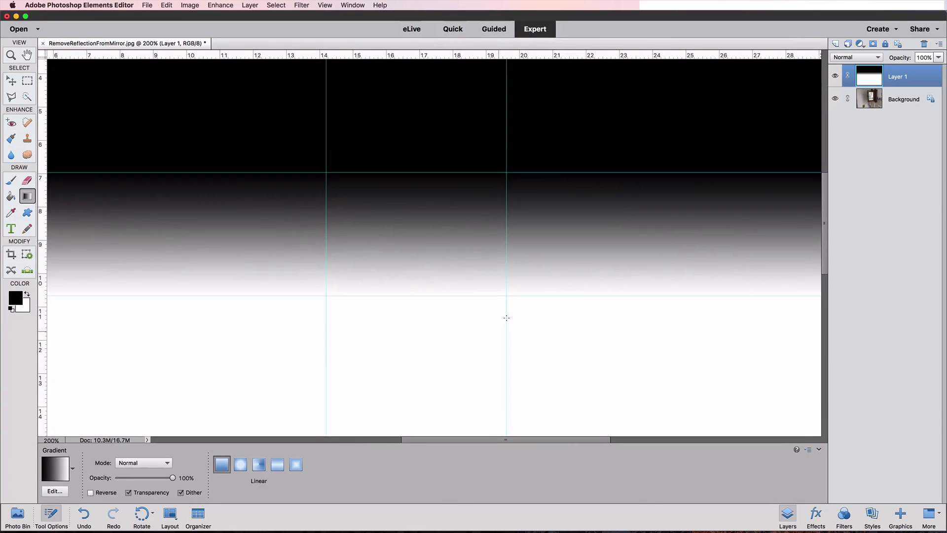
pyautogui.hscroll(1, 506, 318)
pyautogui.scroll(-2, 507, 317)
pyautogui.hscroll(-1, 507, 318)
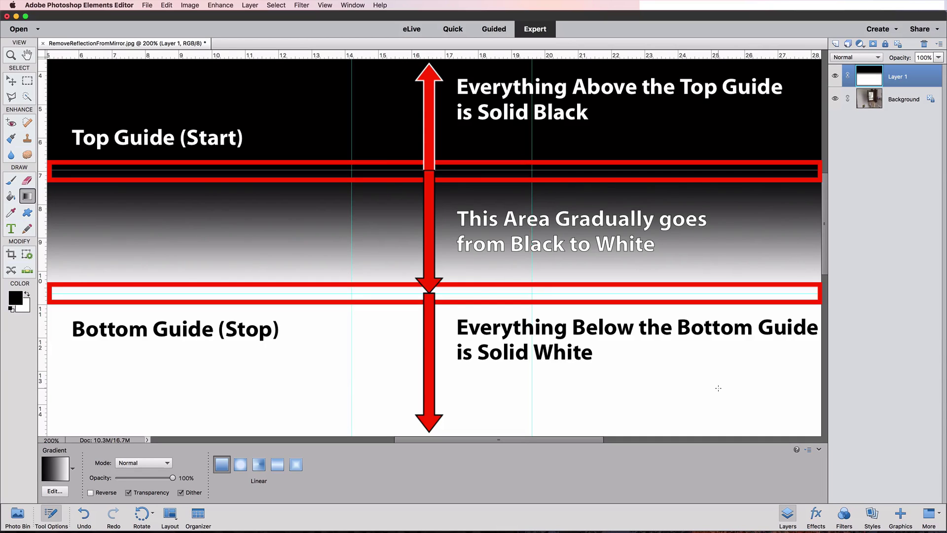
pyautogui.press('super+z')
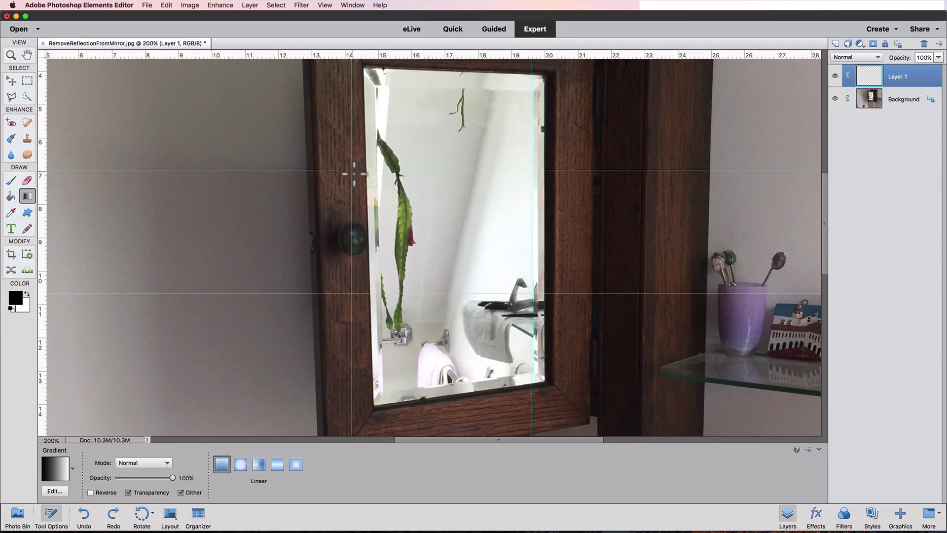
# - Try a diagonal gradient from the upper-left to the lower-right guide intersection on Layer 1, and undo it
pyautogui.moveTo(351, 171); pyautogui.dragTo(533, 294)
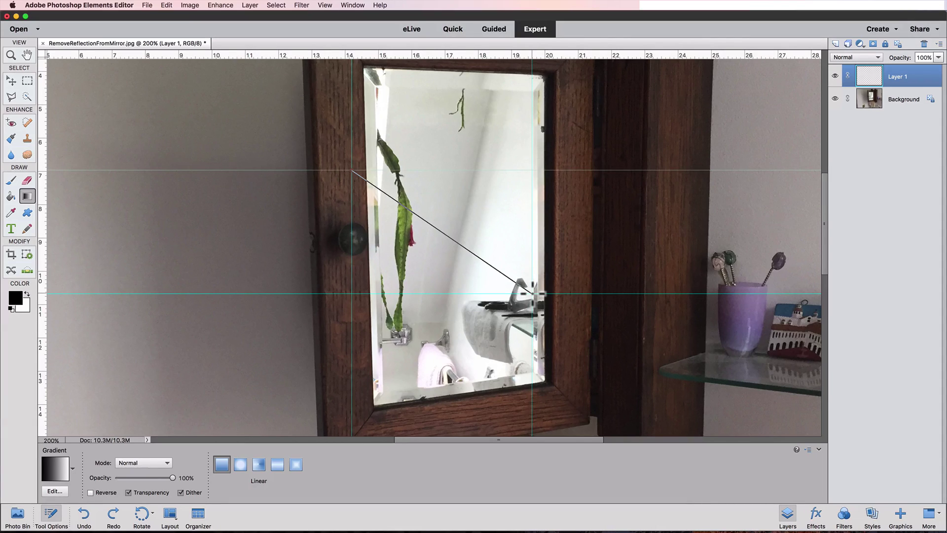
pyautogui.moveTo(533, 293); pyautogui.dragTo(532, 293)
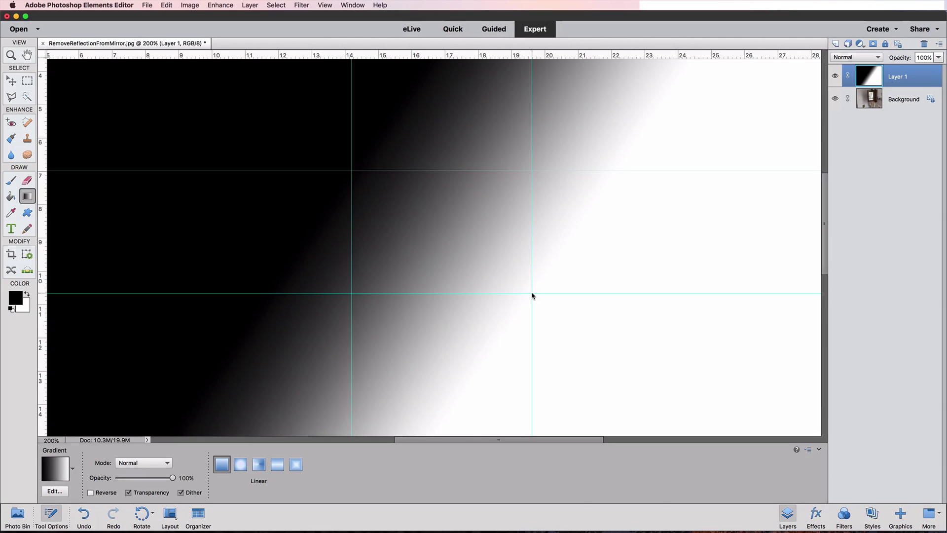
pyautogui.press('super')
pyautogui.press('super+z')
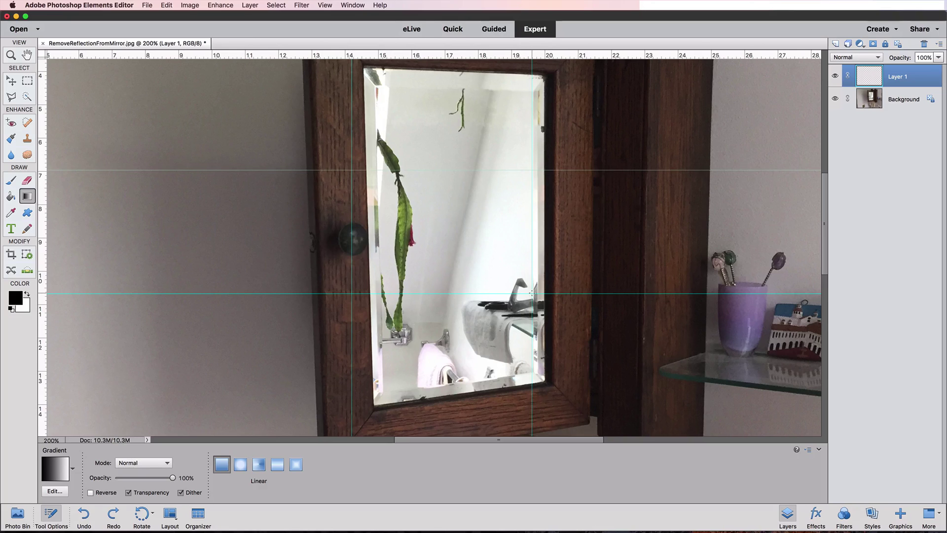
# - Clear all guides from the image and restore the previous selection of the mirror glass
pyautogui.click(324, 5)
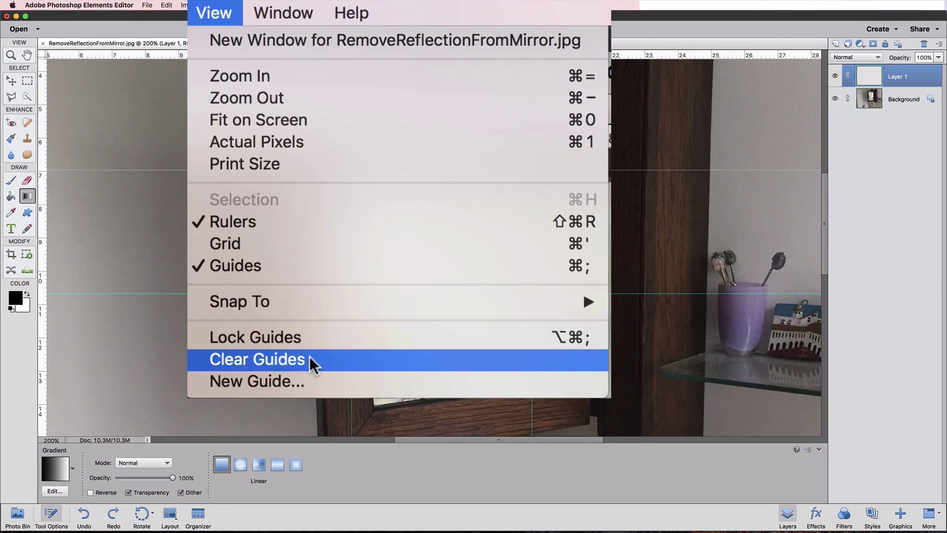
pyautogui.click(309, 356)
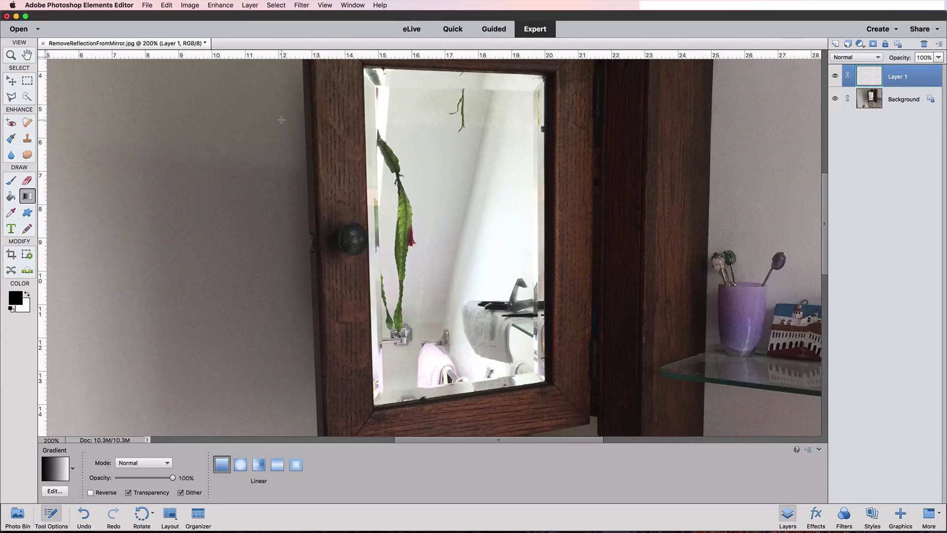
pyautogui.click(276, 5)
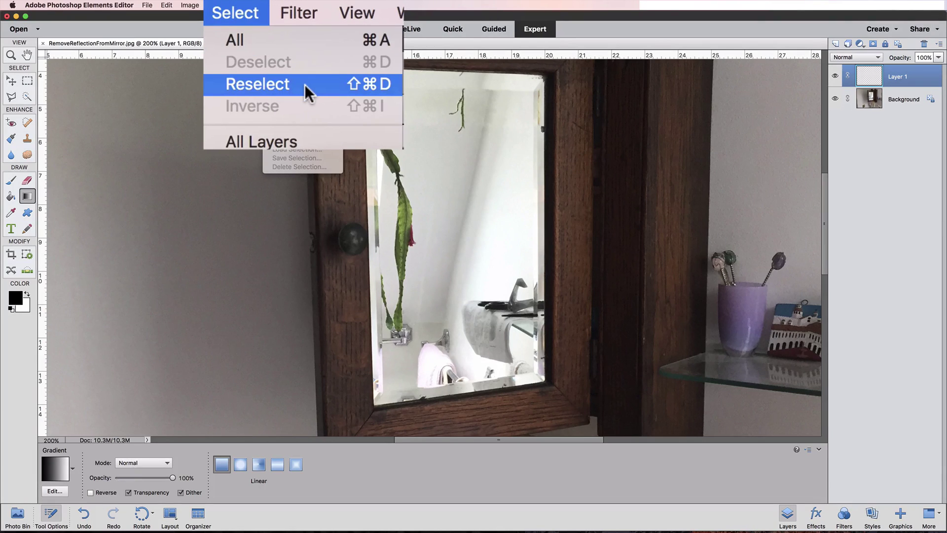
pyautogui.click(304, 35)
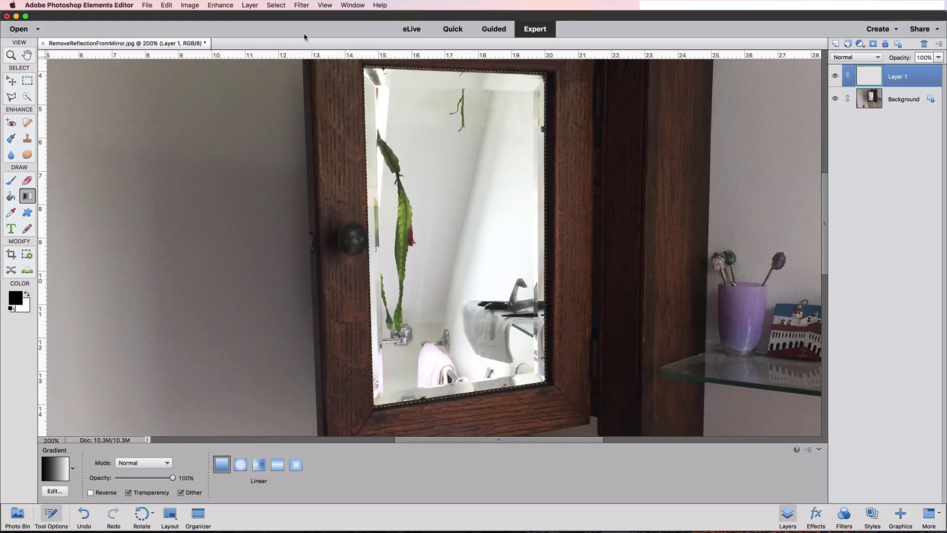
# - Fill the selected mirror with a linear gradient running diagonally from the glass's upper-left corner to its lower-right corner
pyautogui.press('super+minus')
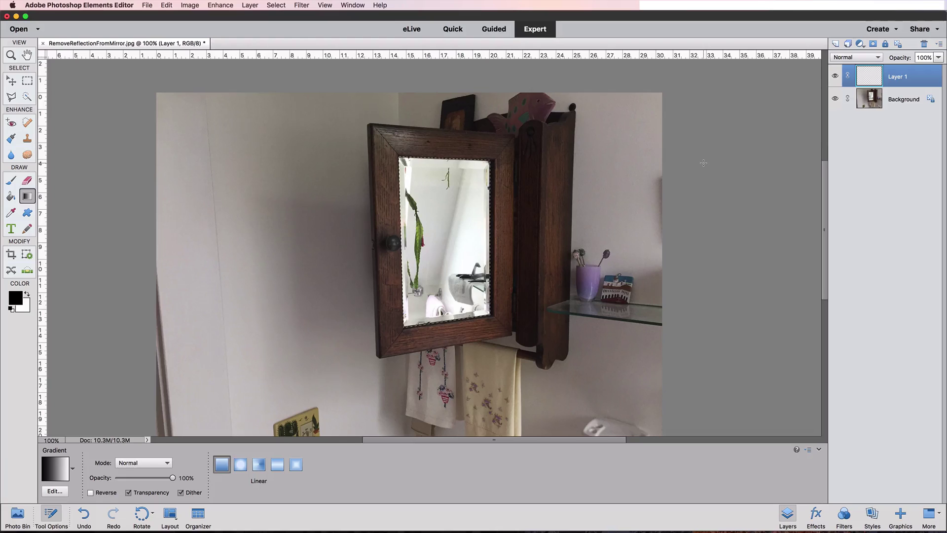
pyautogui.scroll(-3, 704, 163)
pyautogui.scroll(-3, 703, 163)
pyautogui.scroll(2, 703, 163)
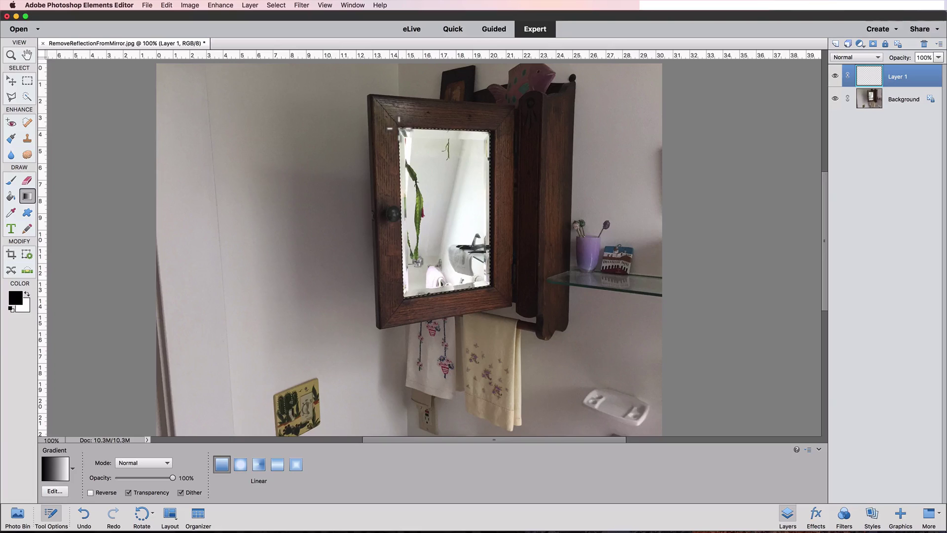
pyautogui.moveTo(399, 129); pyautogui.dragTo(459, 243)
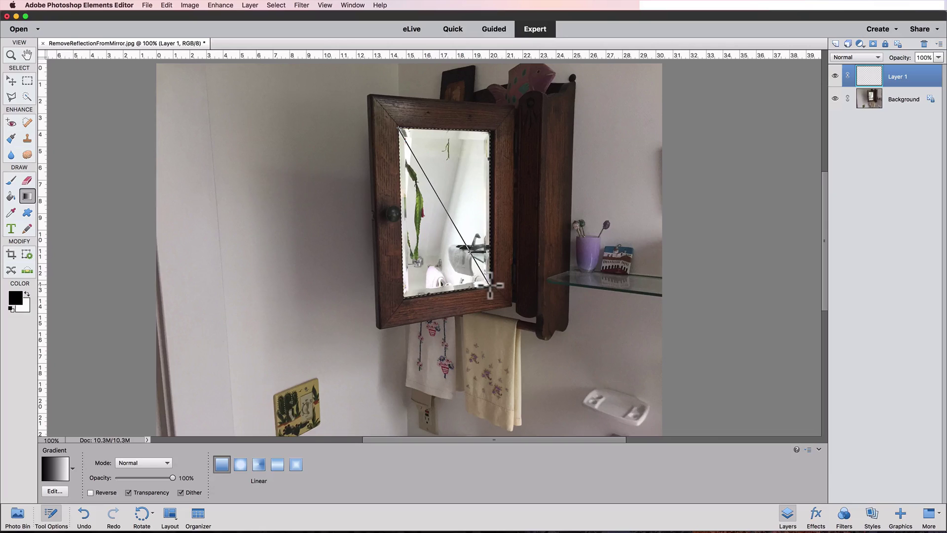
pyautogui.moveTo(490, 285); pyautogui.dragTo(489, 284)
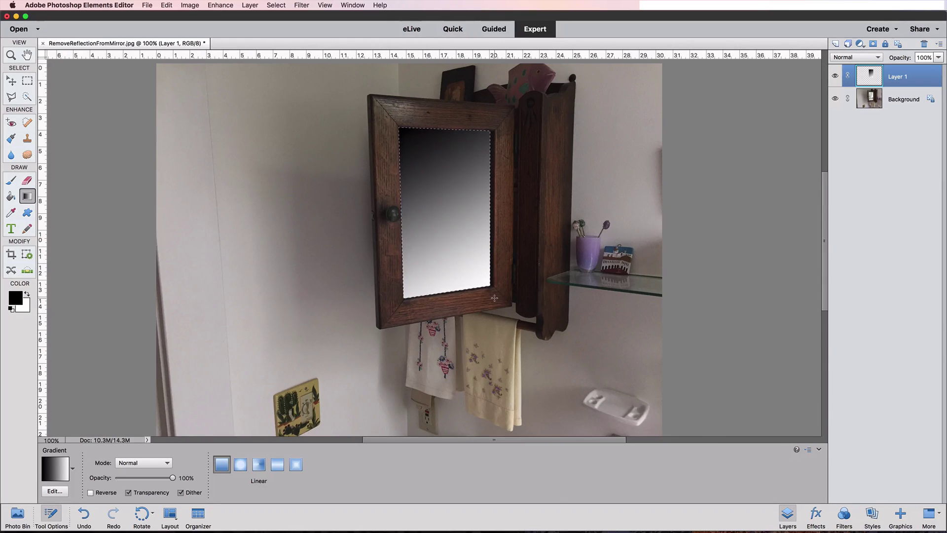
# - Place horizontal guides above and below the cabinet door and apply the gradient diagonally through the mirror from the upper guide to the lower one
pyautogui.moveTo(335, 54); pyautogui.dragTo(317, 341)
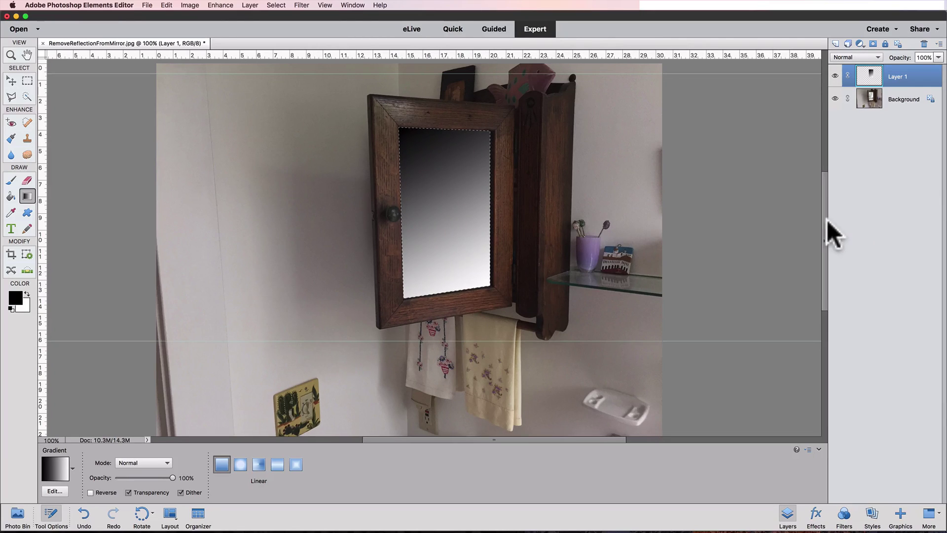
pyautogui.moveTo(825, 212); pyautogui.dragTo(826, 207)
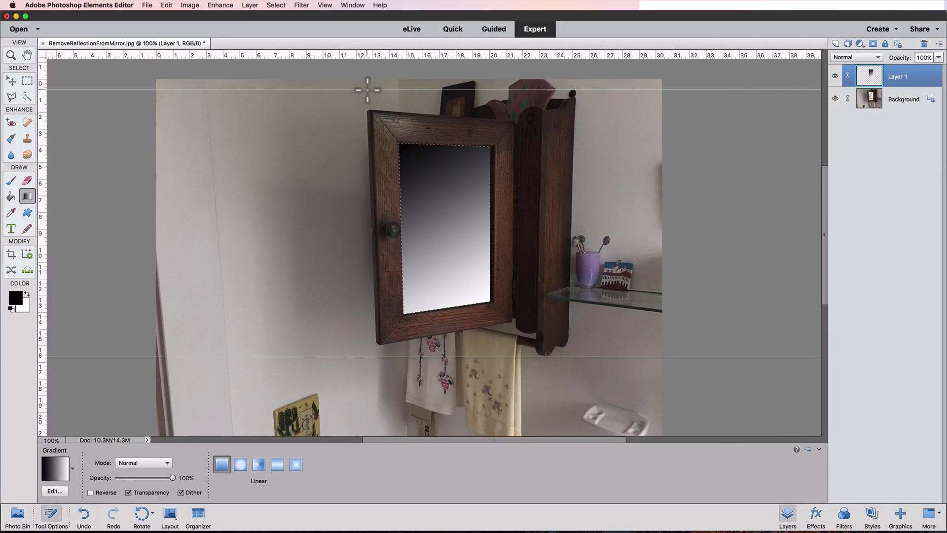
pyautogui.moveTo(367, 90); pyautogui.dragTo(526, 357)
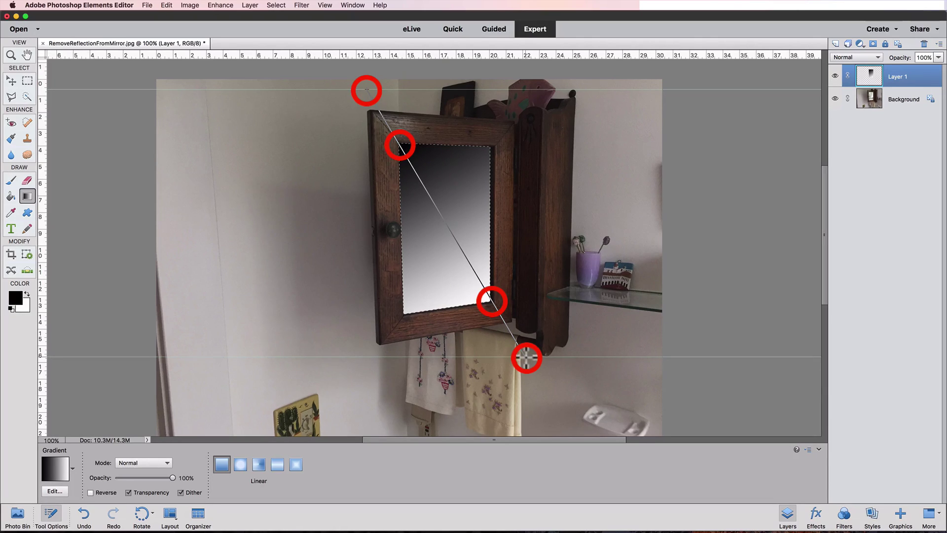
pyautogui.moveTo(525, 356); pyautogui.dragTo(525, 357)
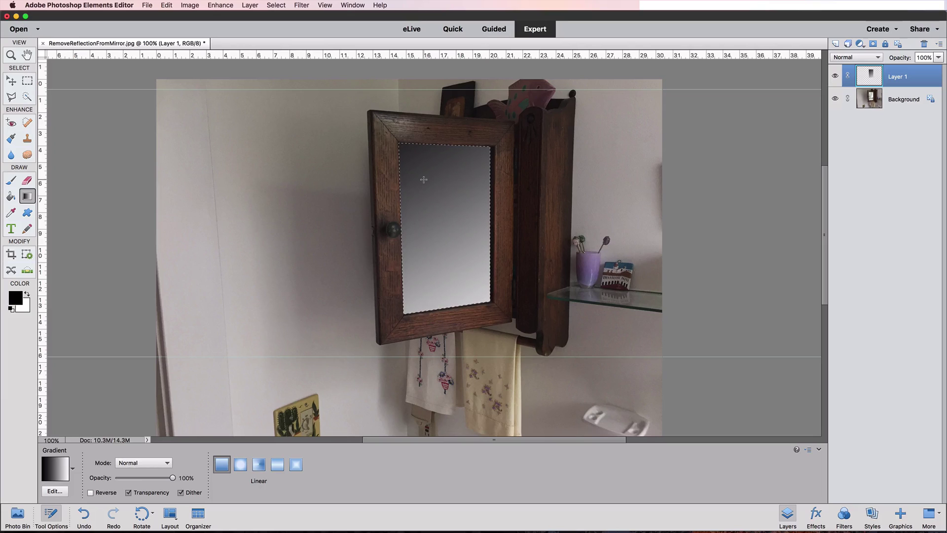
# - Refill the mirror selection with a shorter diagonal gradient that starts and ends inside the glass, well away from its corners
pyautogui.moveTo(424, 180); pyautogui.dragTo(427, 187)
pyautogui.moveTo(464, 255); pyautogui.dragTo(466, 261)
pyautogui.moveTo(467, 265); pyautogui.dragTo(467, 265)
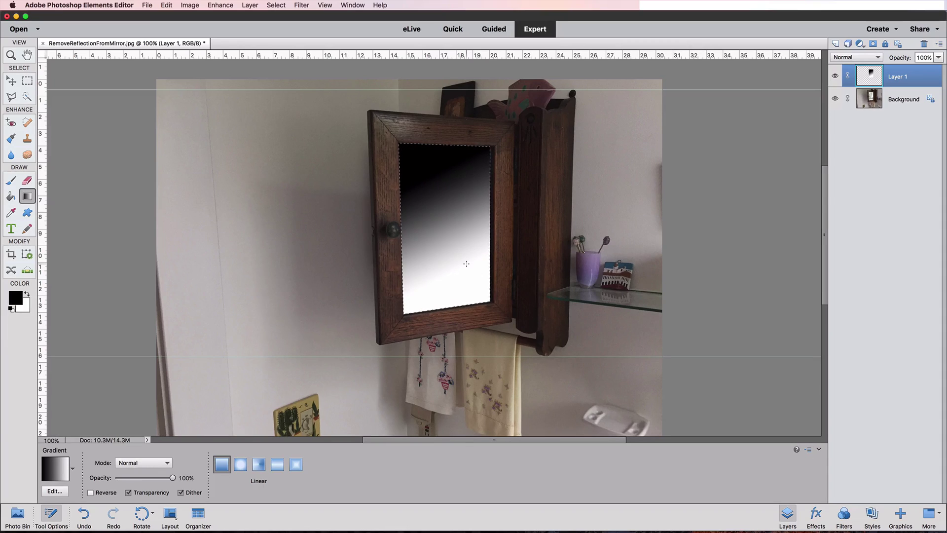